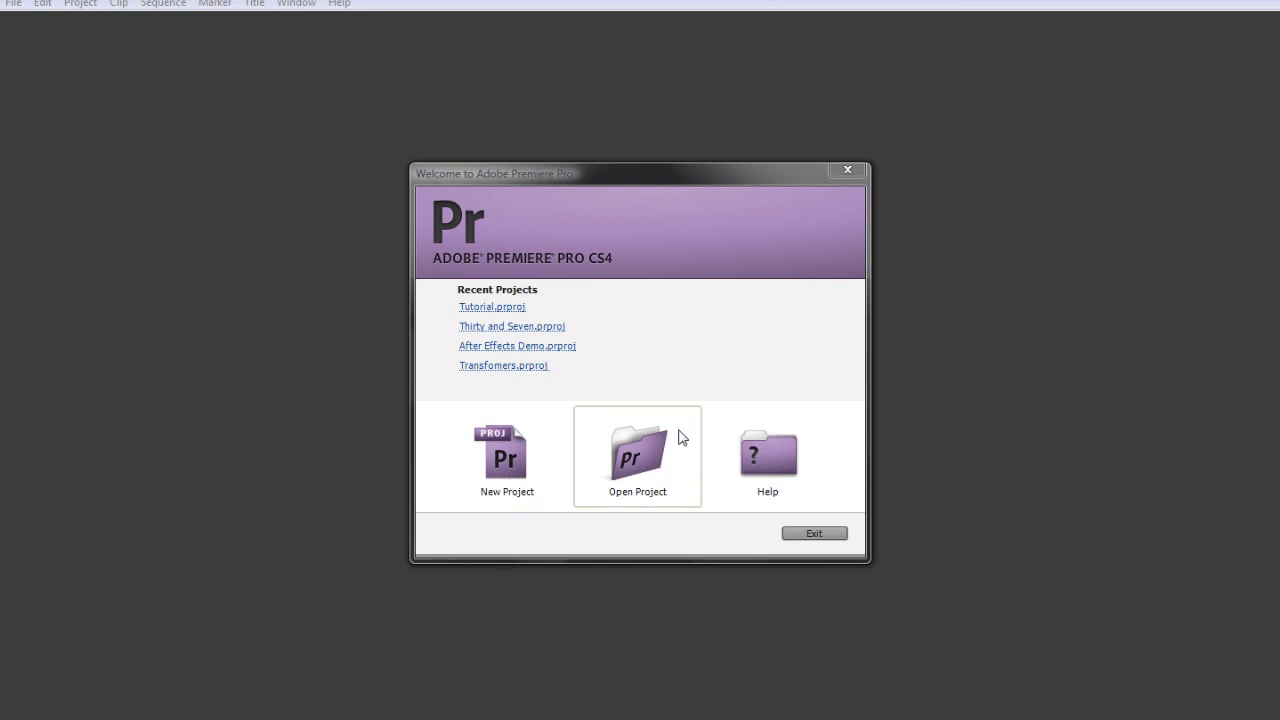
Create a new project in Premiere Projects\Tutorials and name it 'Premiere Tutorial'.
left_click(517, 470)
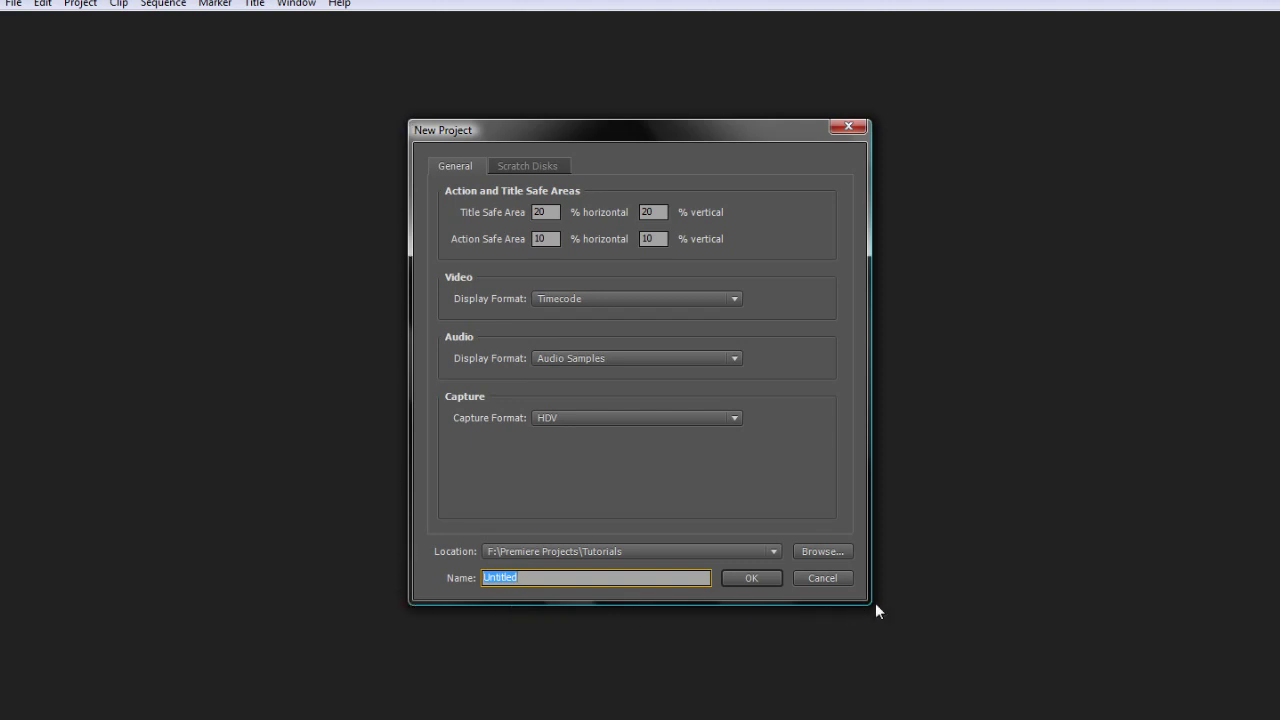
left_click(822, 552)
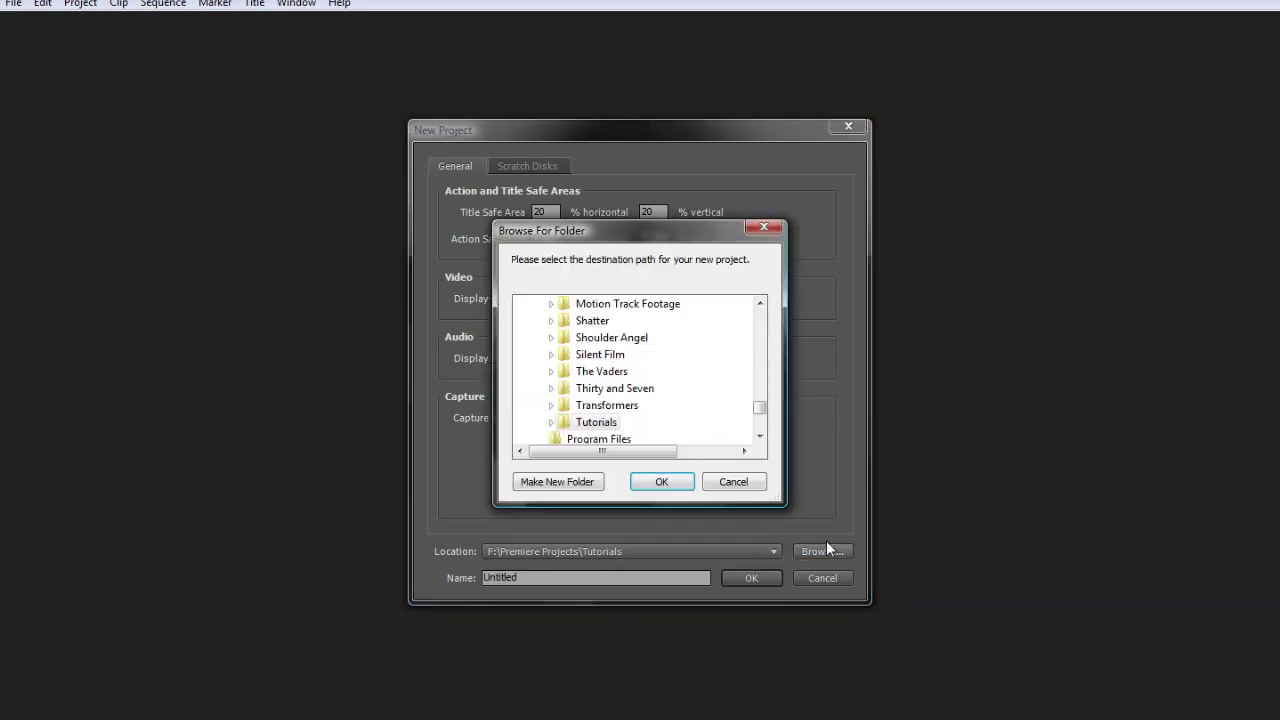
left_click_drag(760, 410, 760, 378)
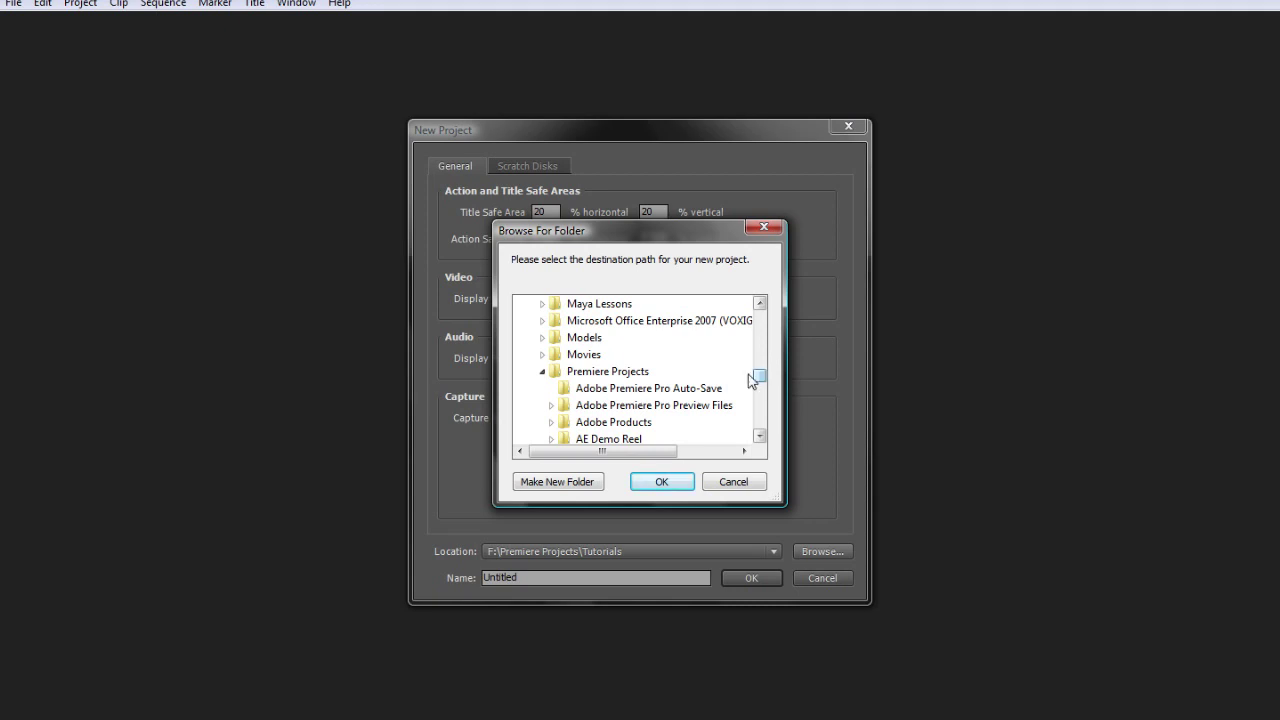
left_click(590, 371)
left_click_drag(760, 381, 762, 414)
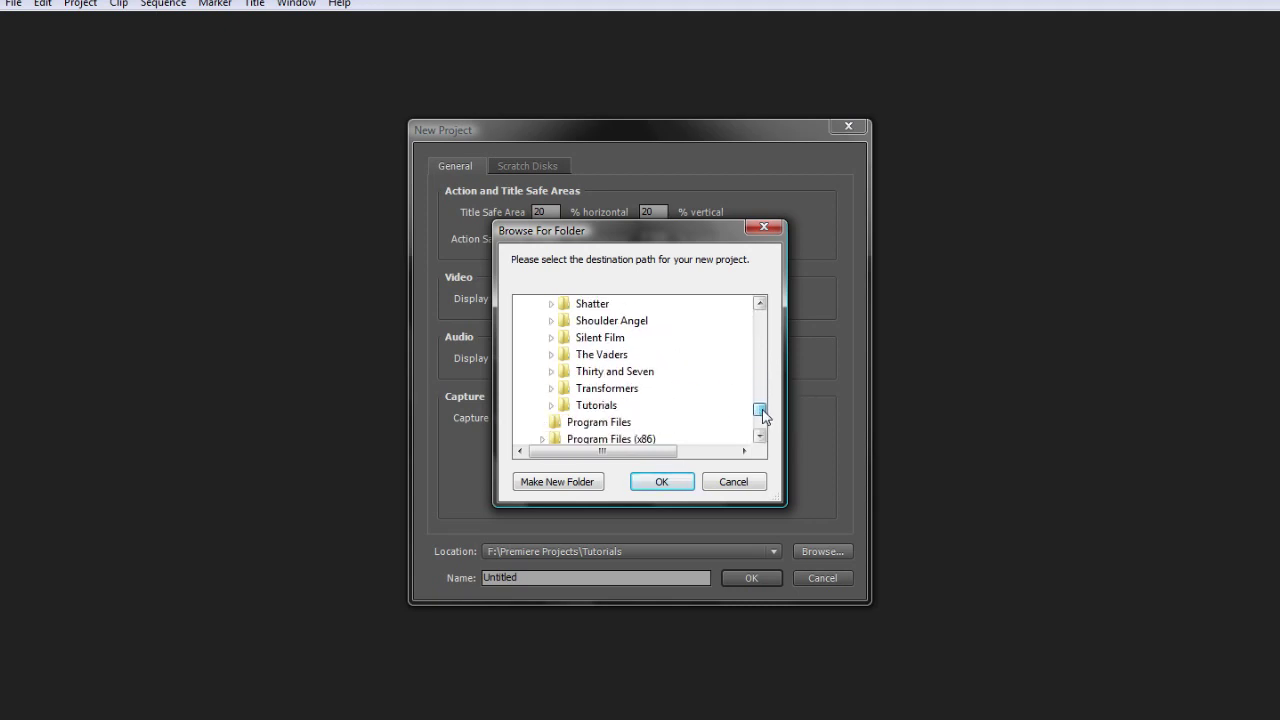
double_click(572, 407)
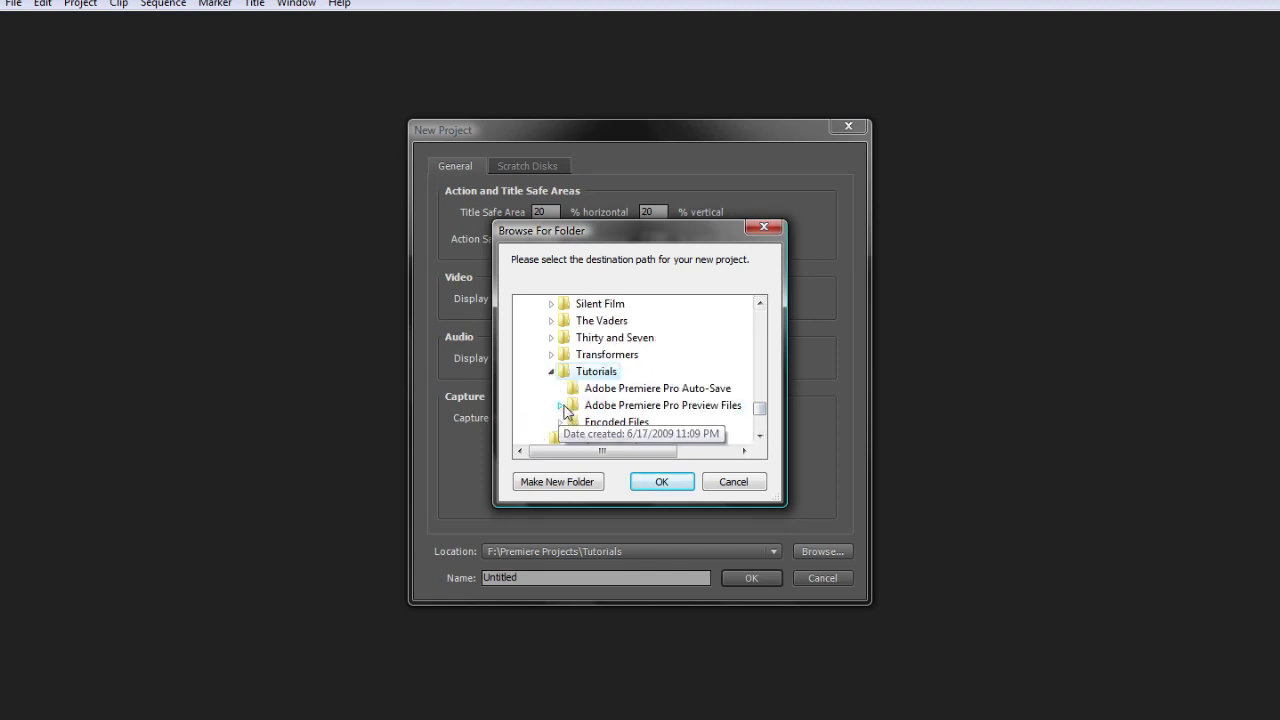
left_click(662, 481)
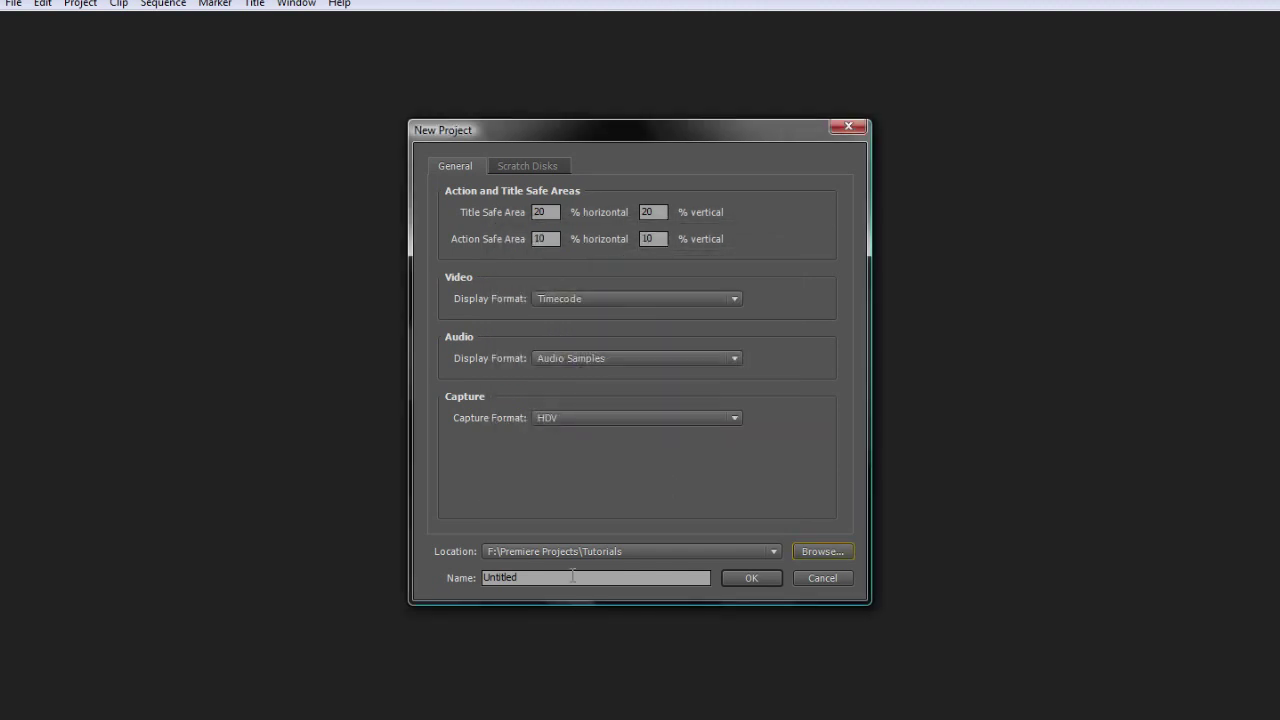
left_click(572, 577)
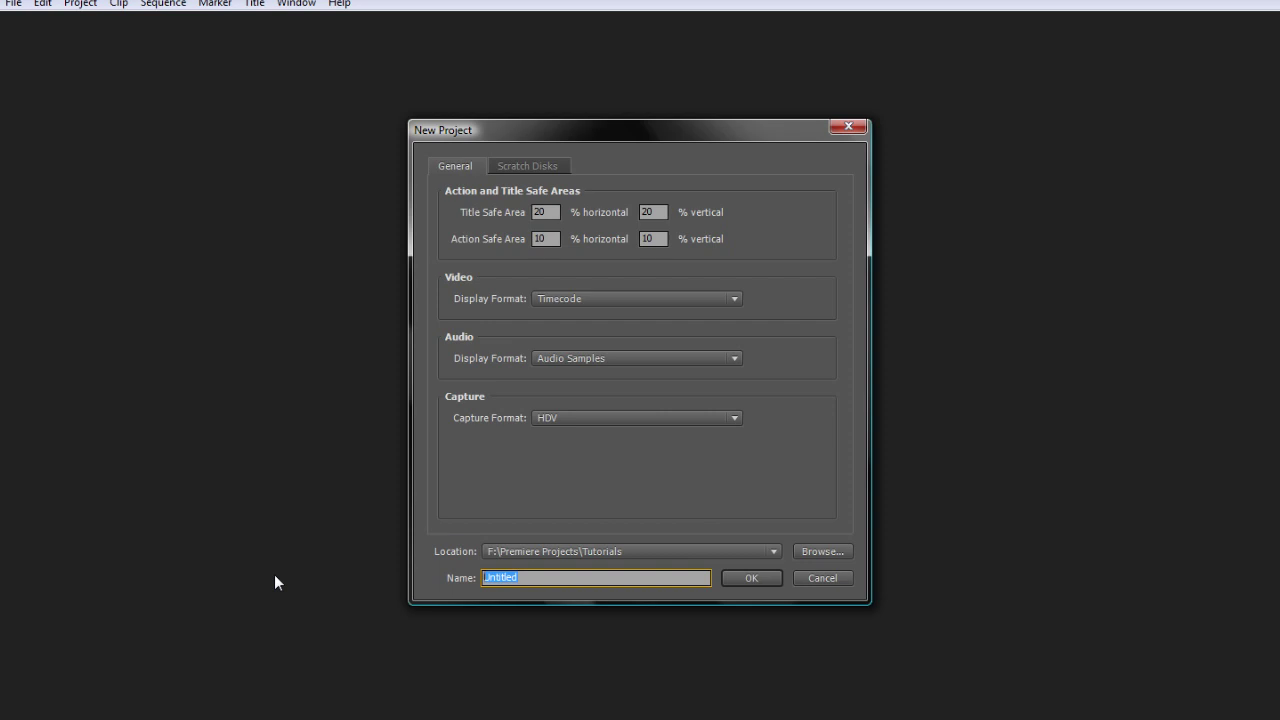
type("Premiere Tutorial")
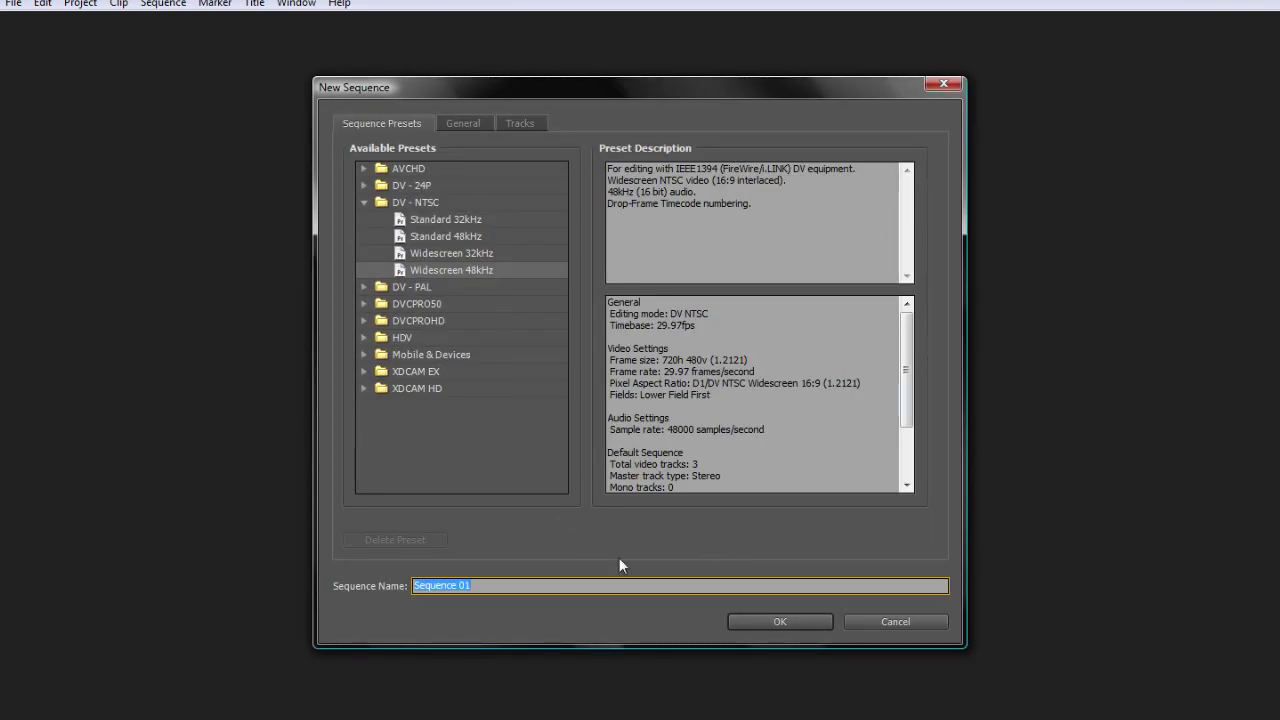
Browse the DV - NTSC, DV - PAL and HDV sequence preset groups.
left_click(362, 201)
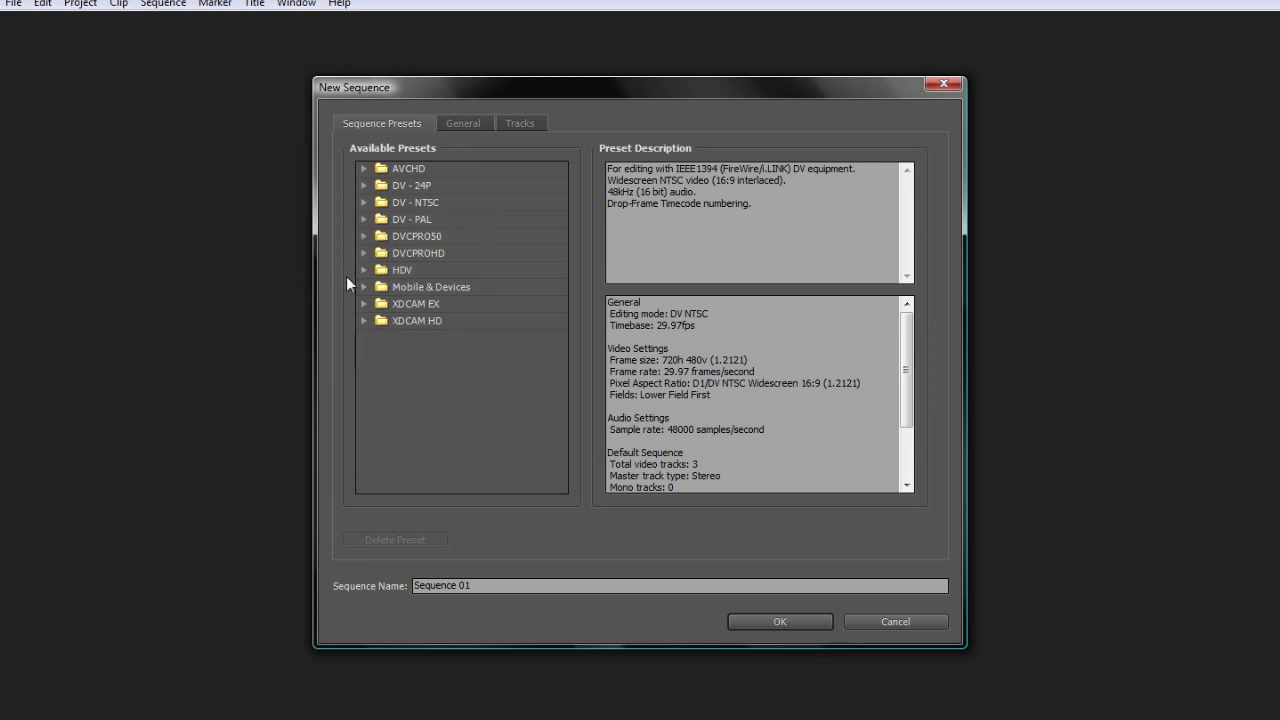
left_click(362, 202)
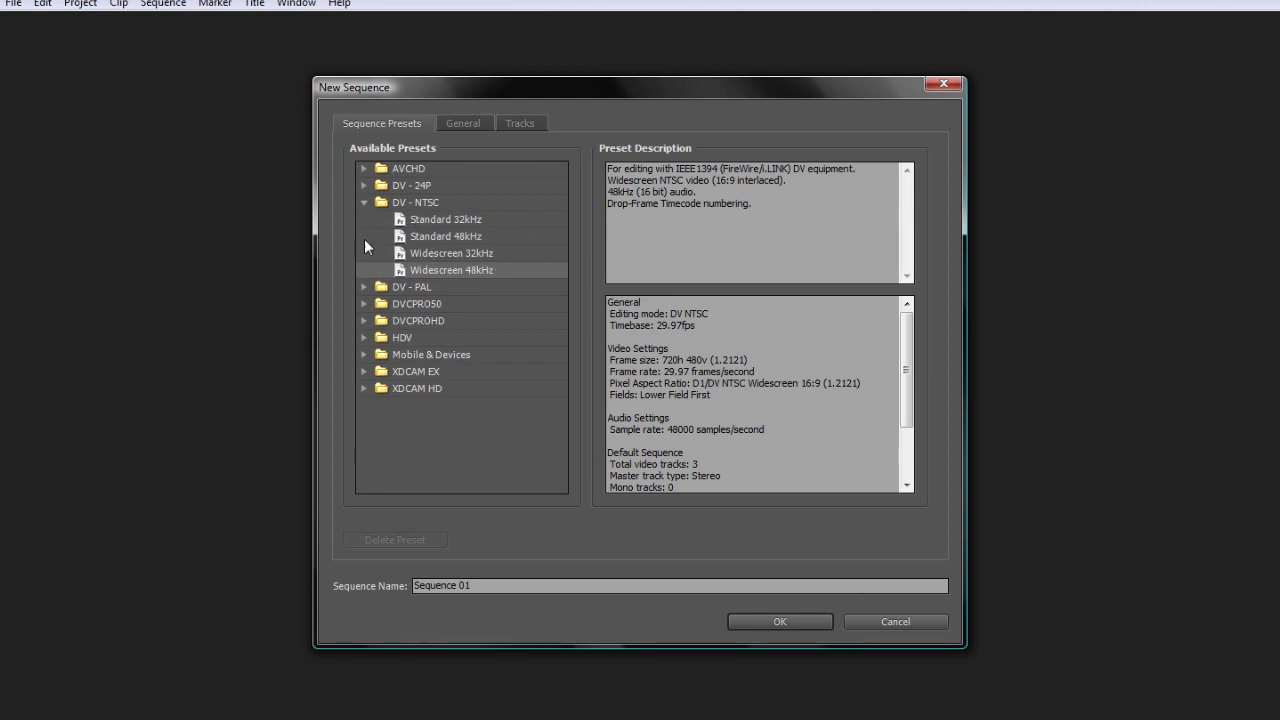
left_click(363, 201)
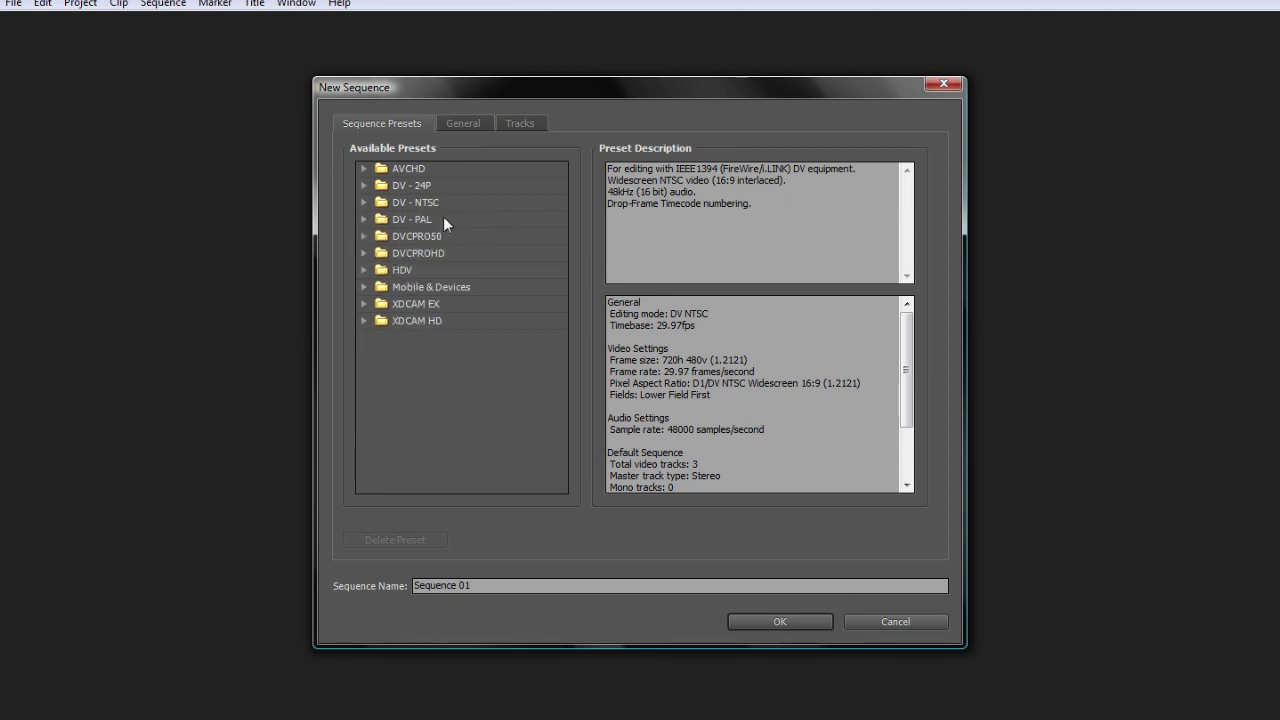
left_click(362, 202)
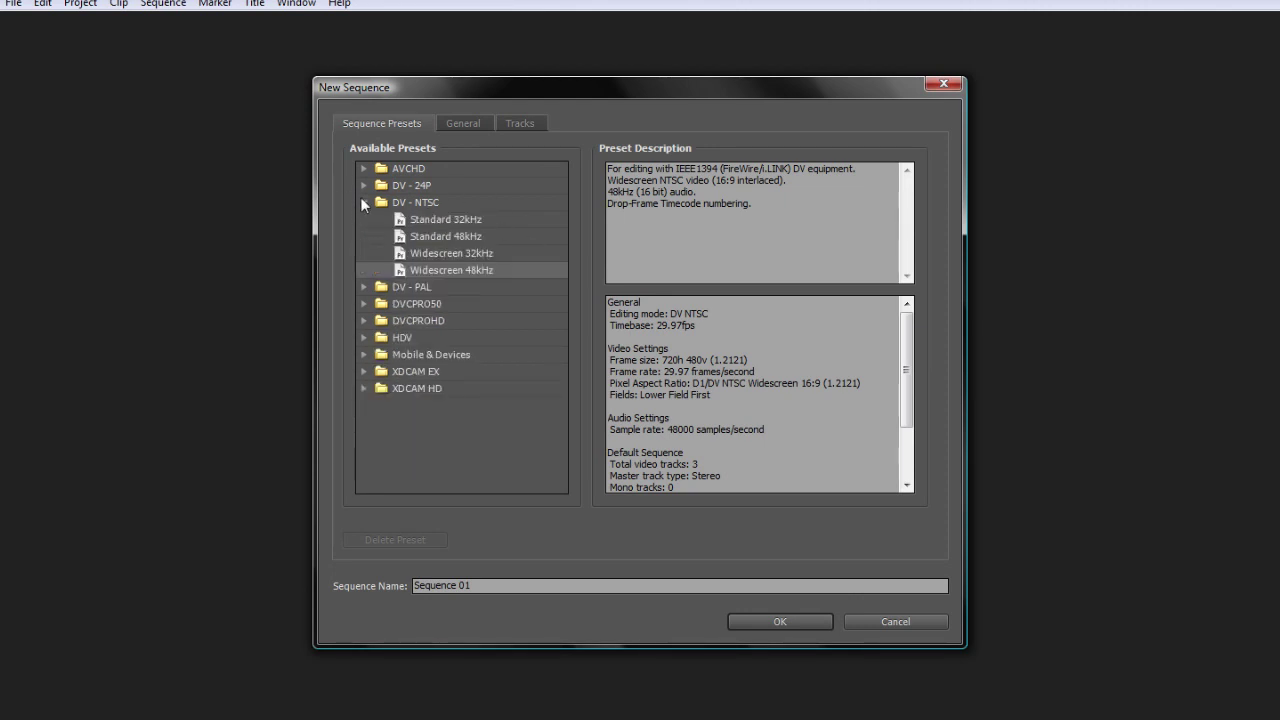
left_click(431, 200)
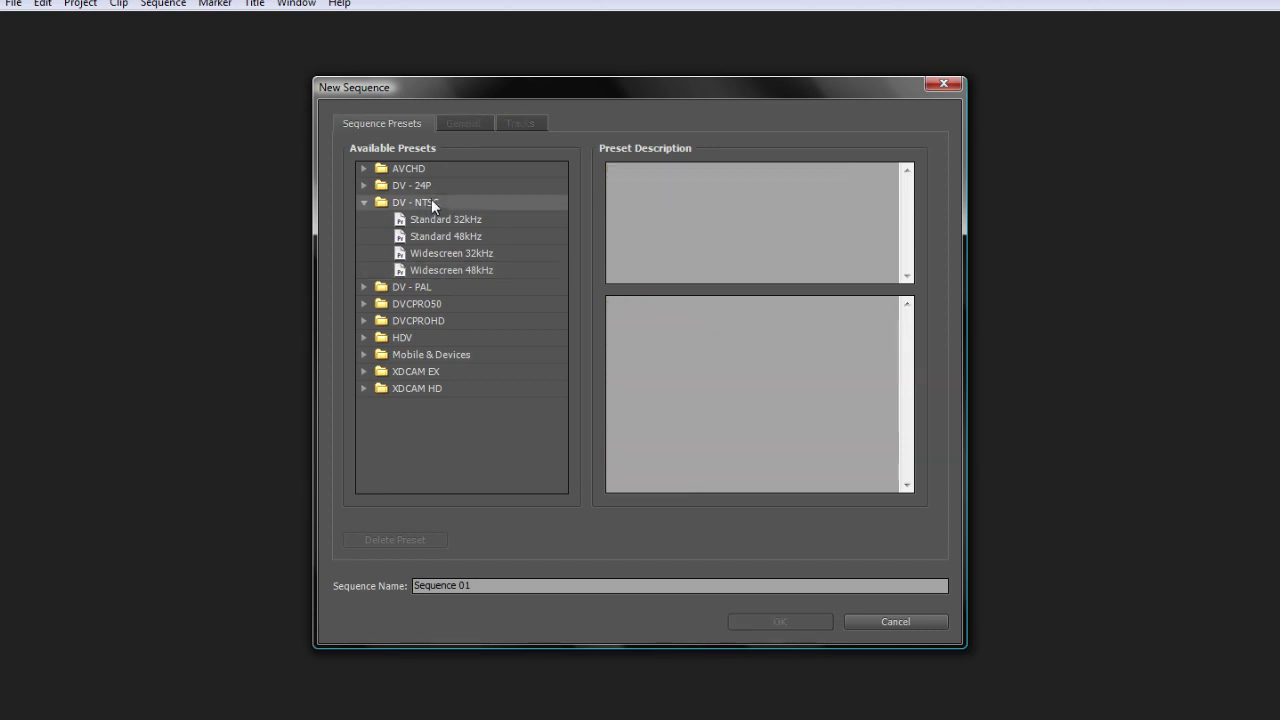
left_click(417, 288)
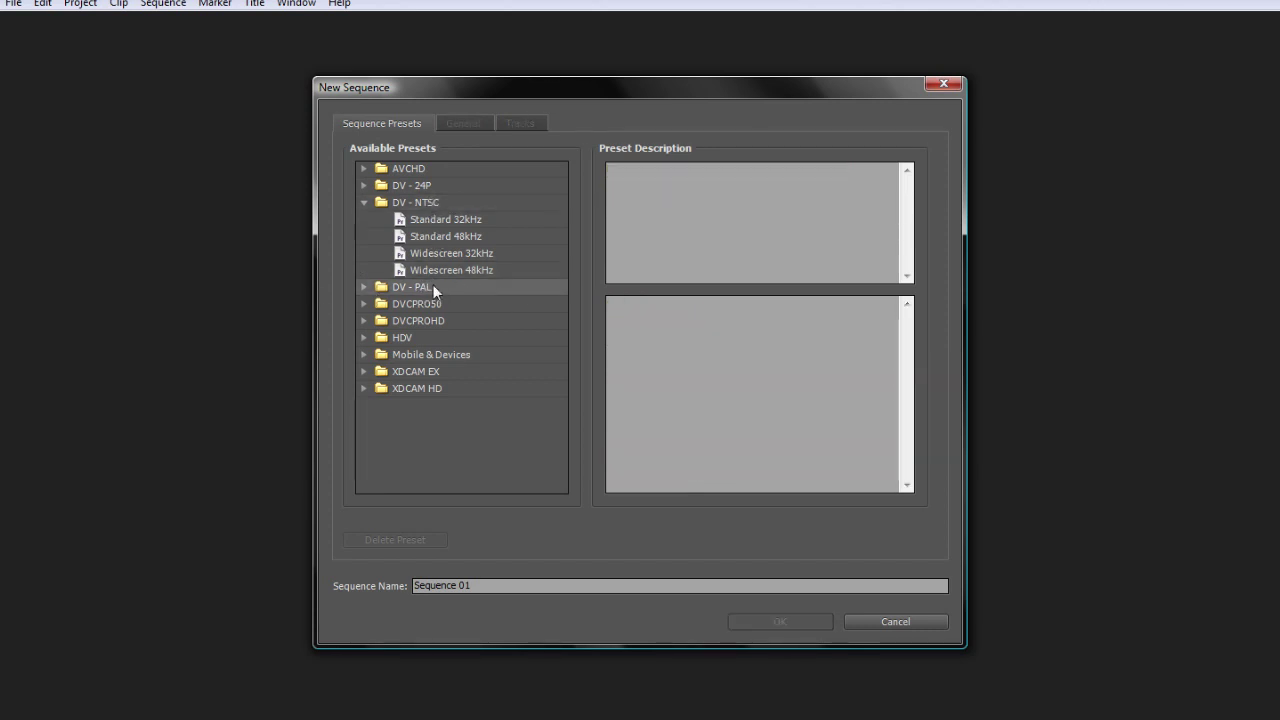
left_click(363, 338)
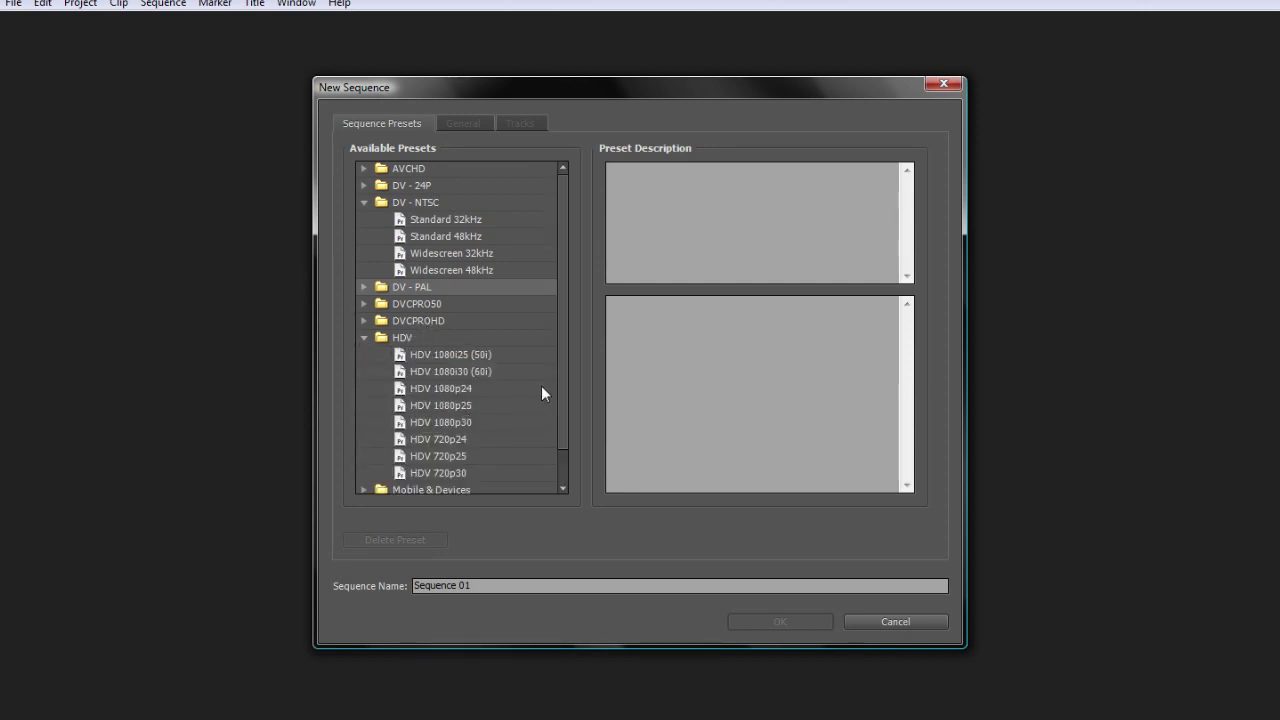
scroll(541, 387, "down", 1)
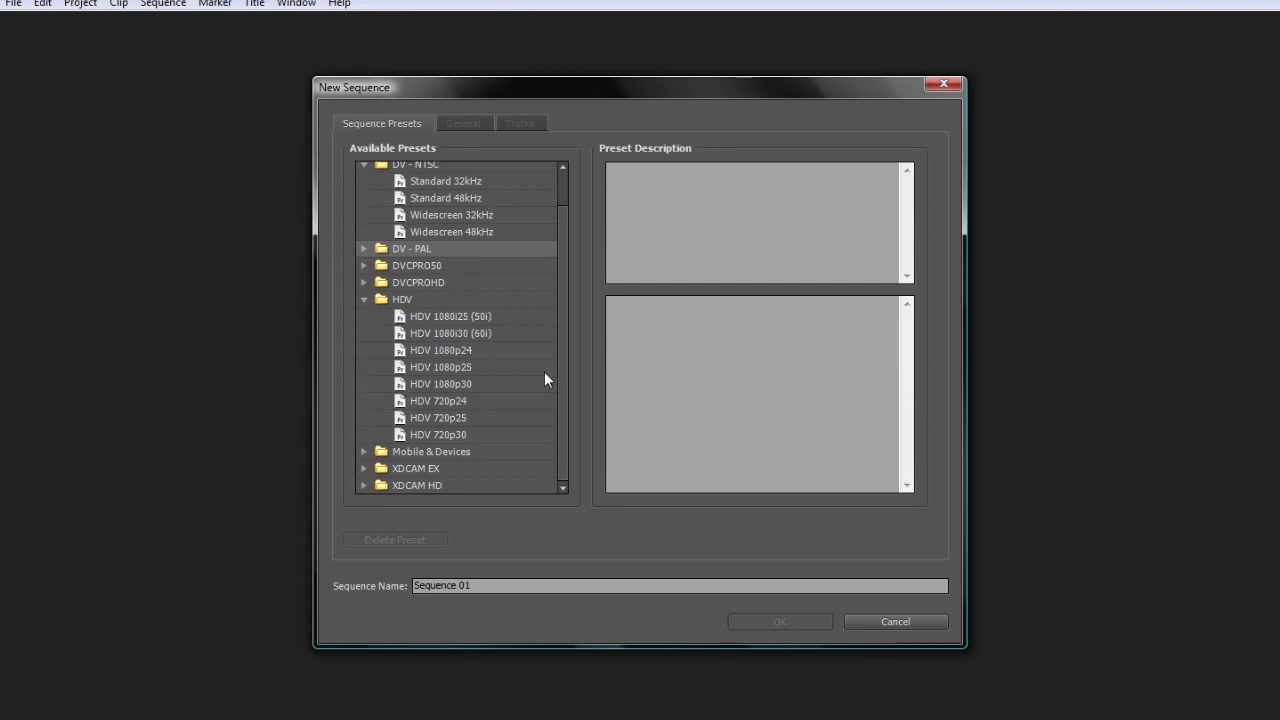
left_click_drag(562, 366, 561, 305)
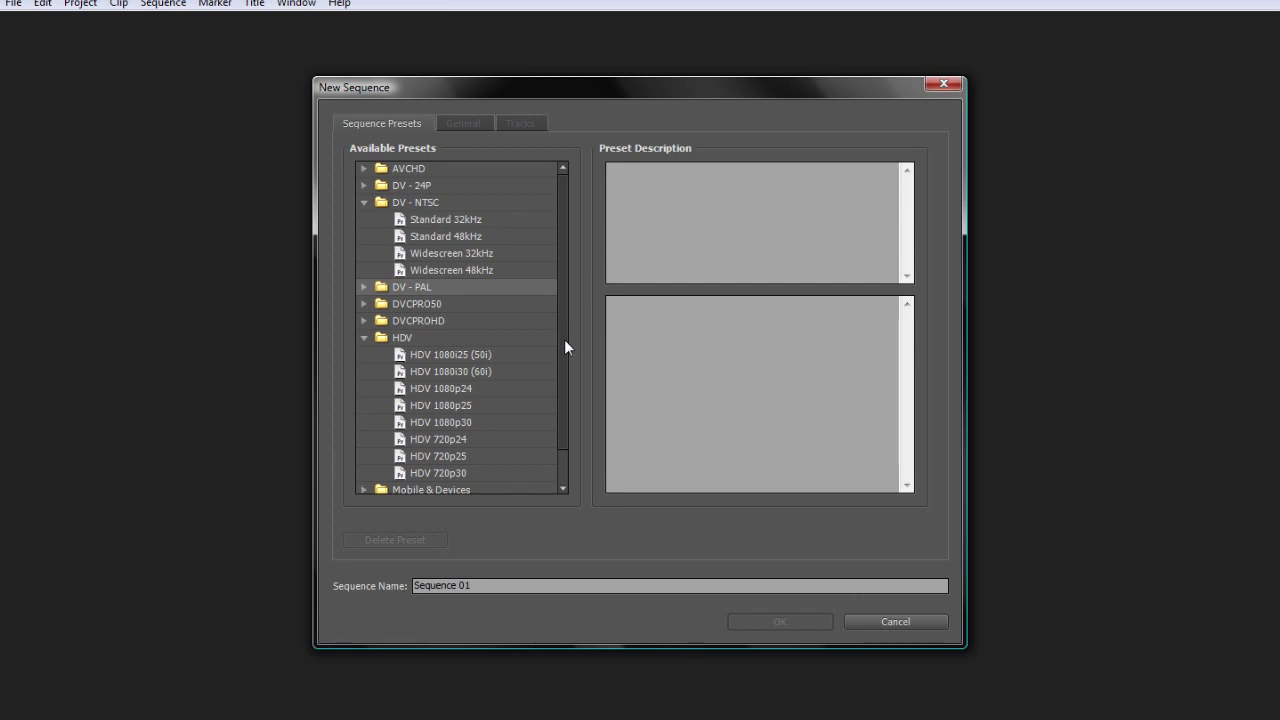
left_click(445, 205)
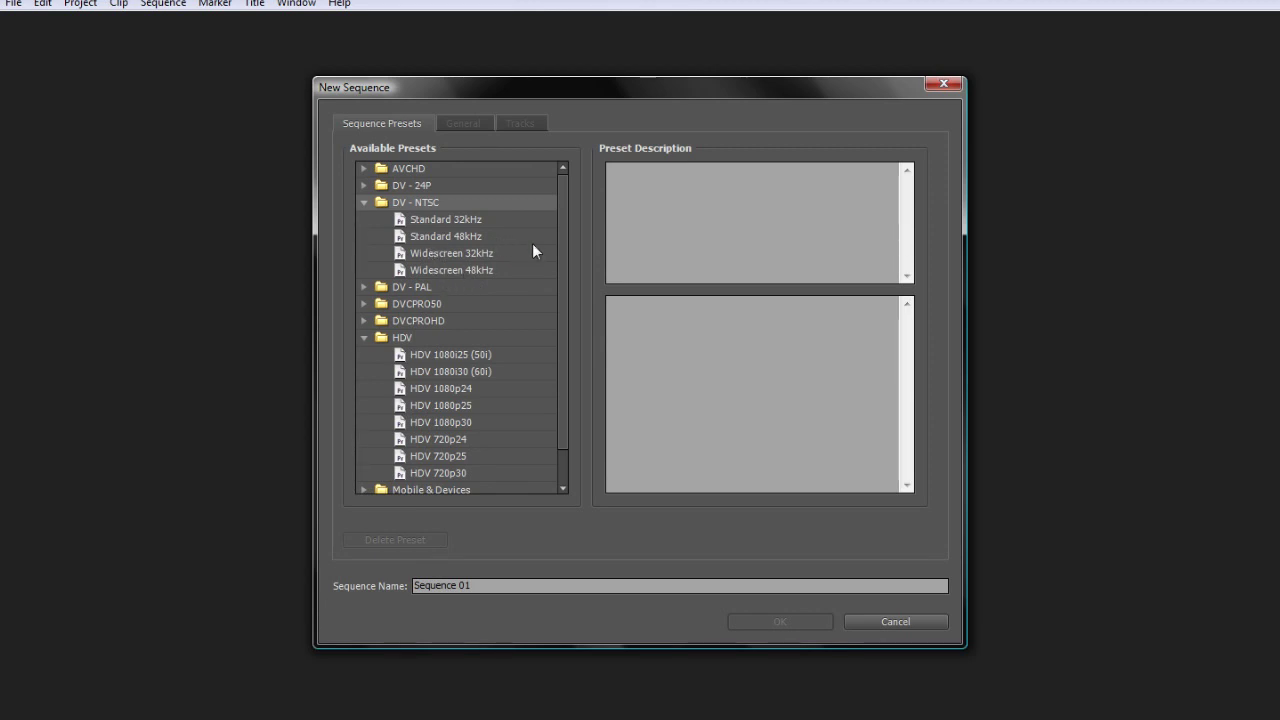
left_click(365, 337)
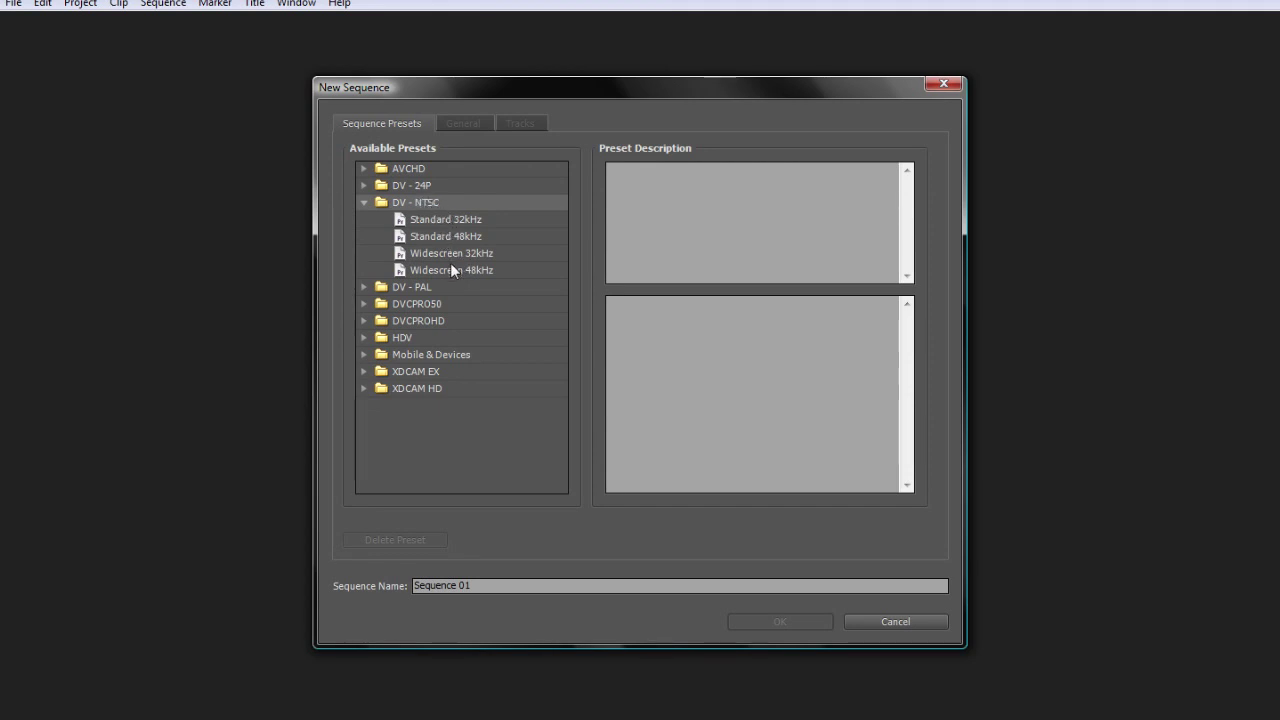
Choose the DV - NTSC Widescreen 48kHz preset and name the sequence 'Tutorial'.
left_click(451, 268)
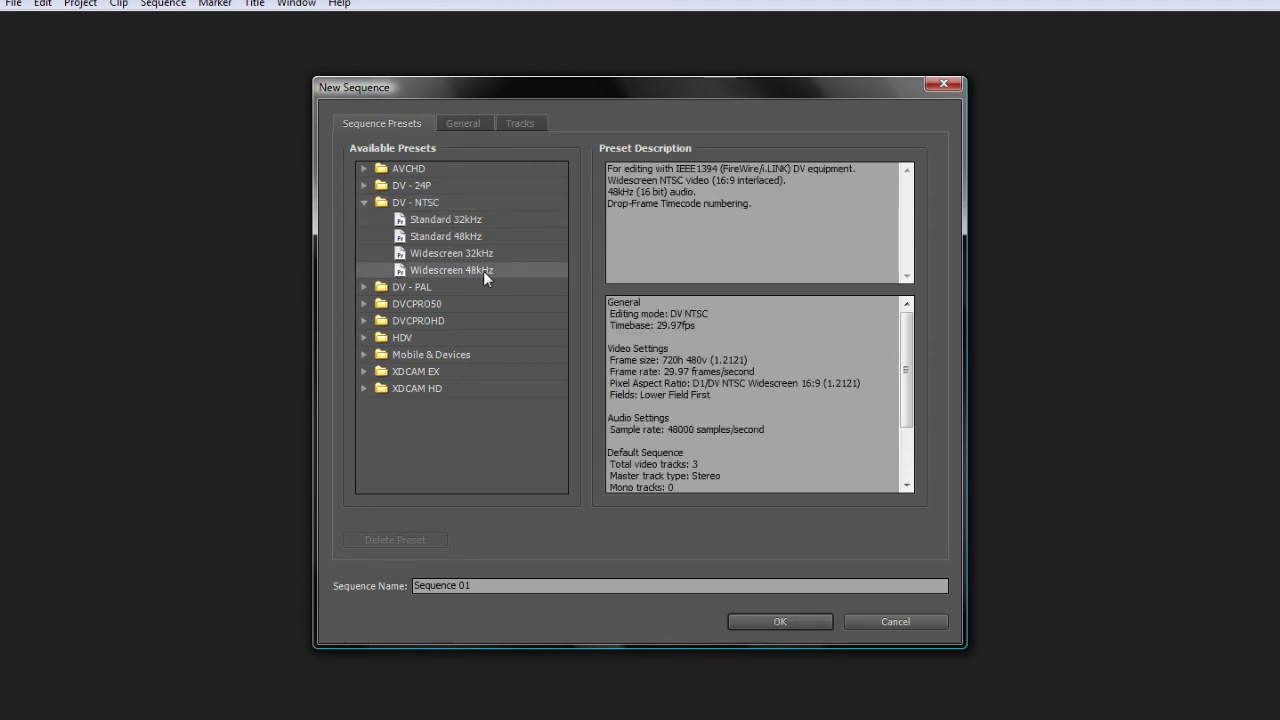
left_click_drag(489, 586, 269, 597)
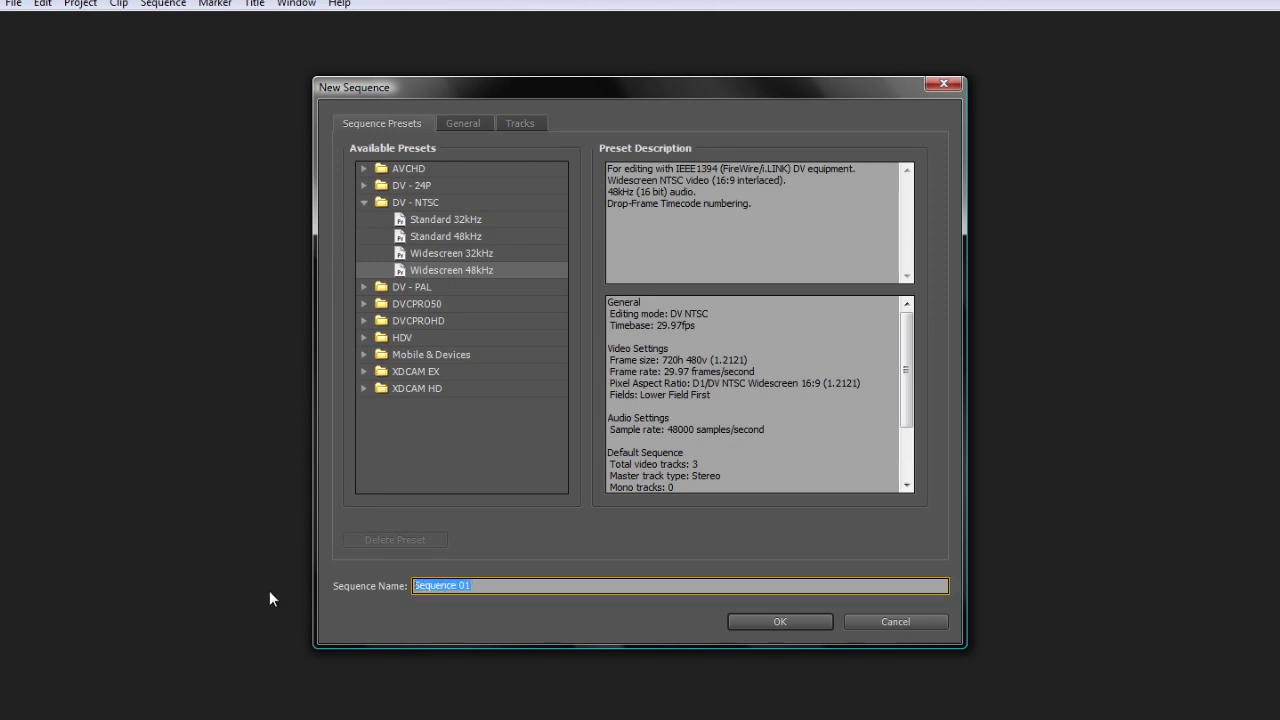
type("Tutorial")
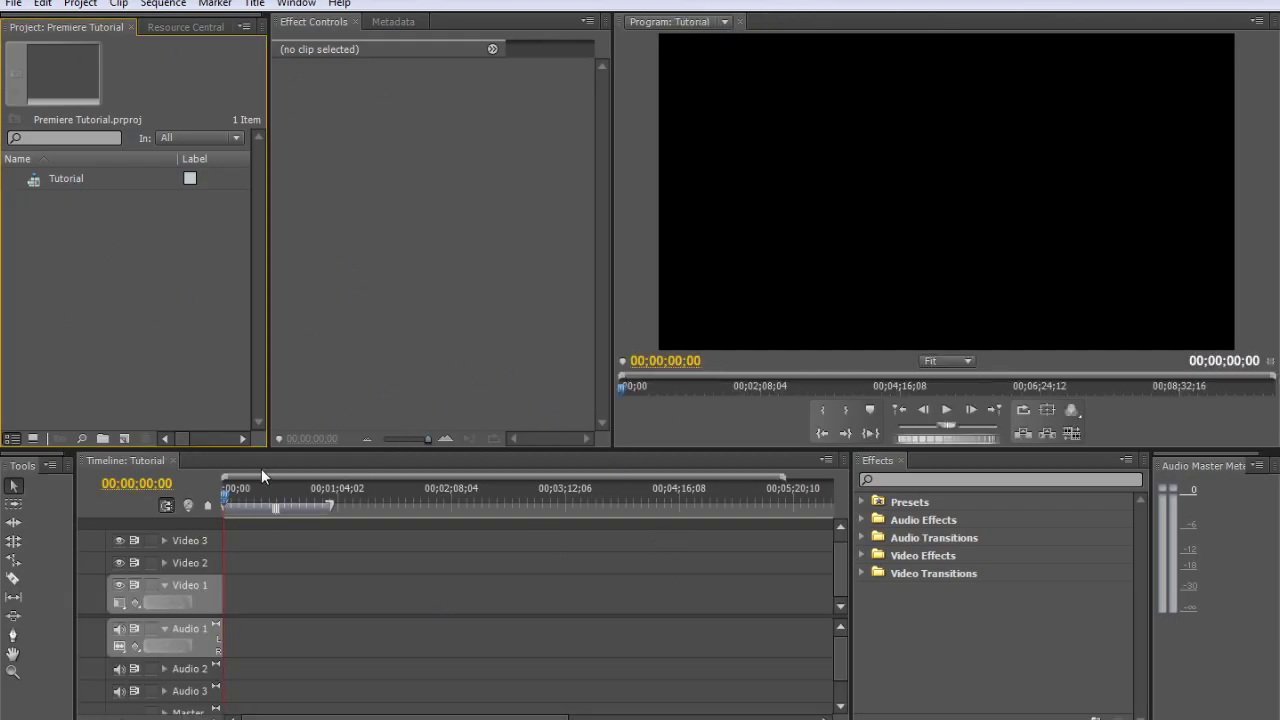
Move the playhead to 00;00;15;15, narrow the Project panel and dismiss its shortcut menu.
left_click_drag(226, 492, 251, 494)
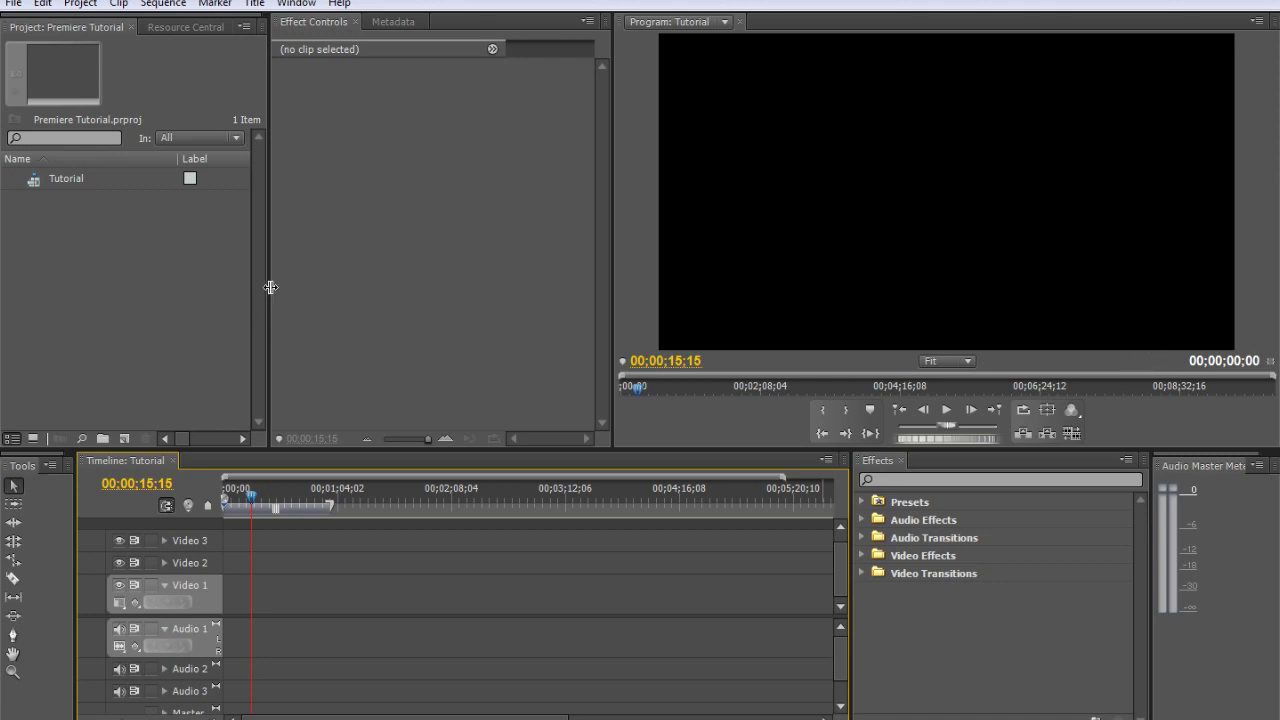
left_click_drag(270, 287, 266, 287)
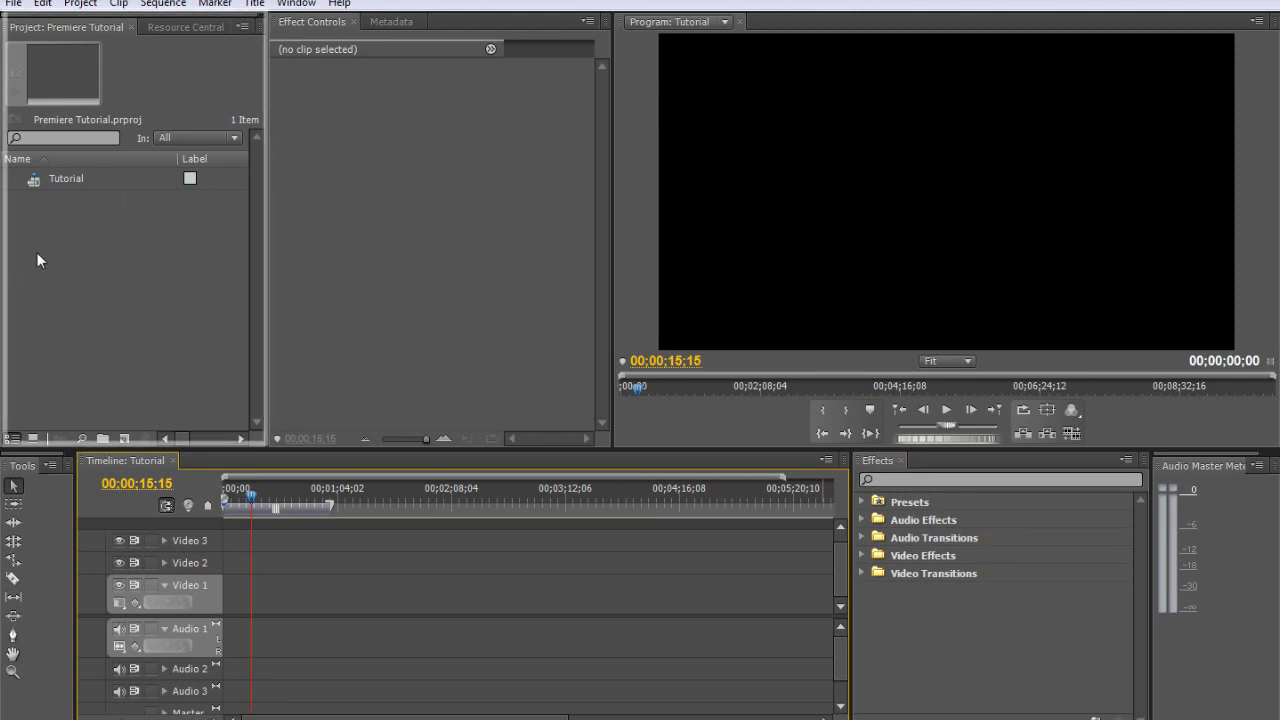
right_click(74, 237)
left_click(58, 216)
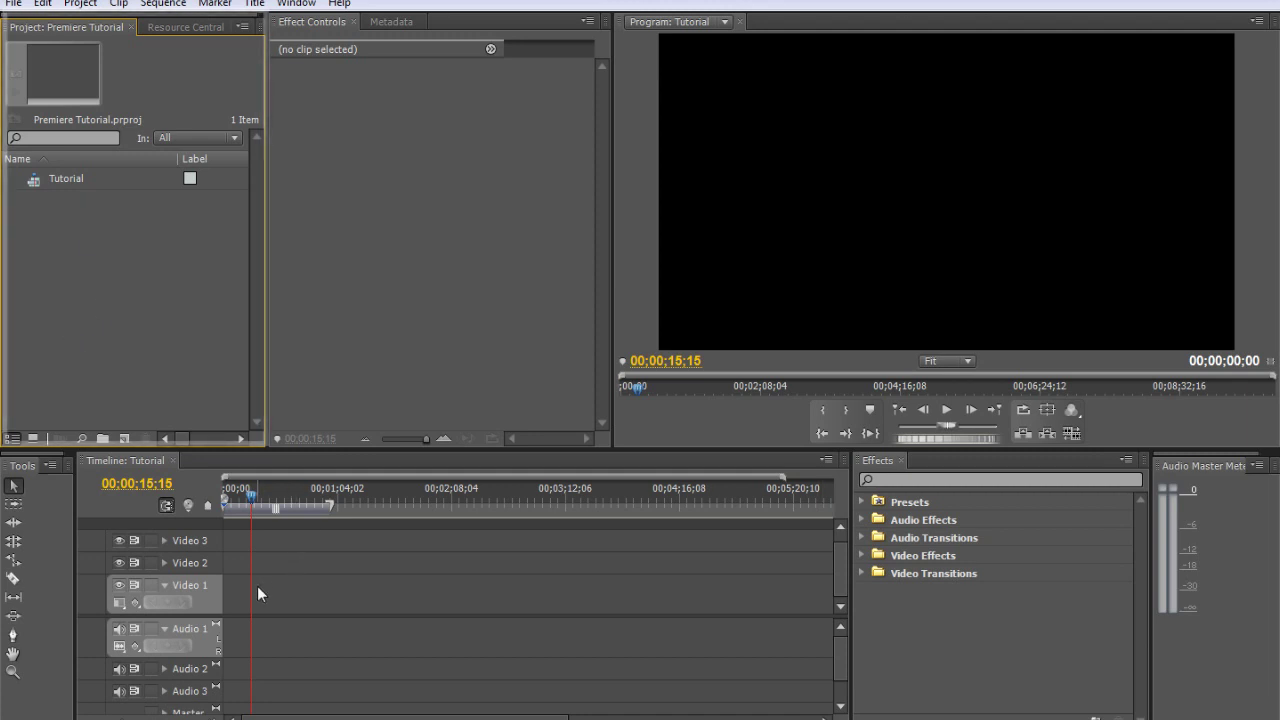
Scrub the playhead through 00;00;27;29 to 00;00;40;14 and widen the timeline slightly.
left_click_drag(253, 500, 274, 500)
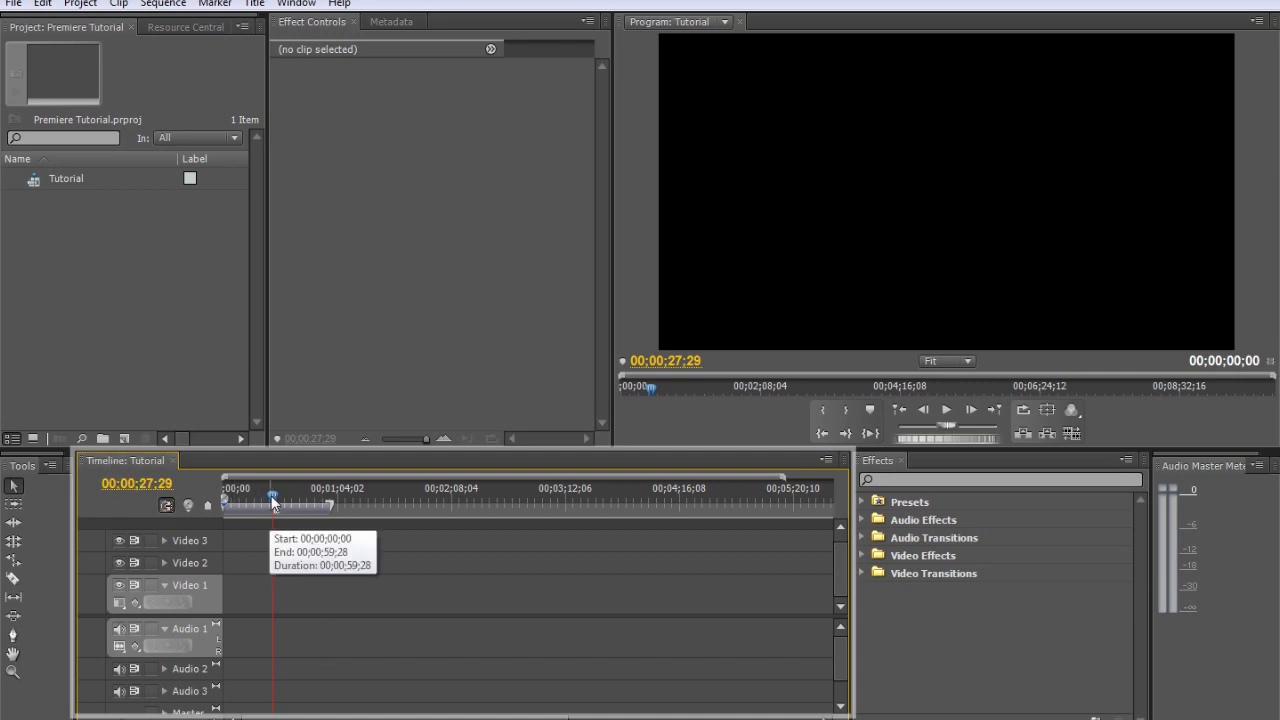
left_click_drag(274, 500, 262, 500)
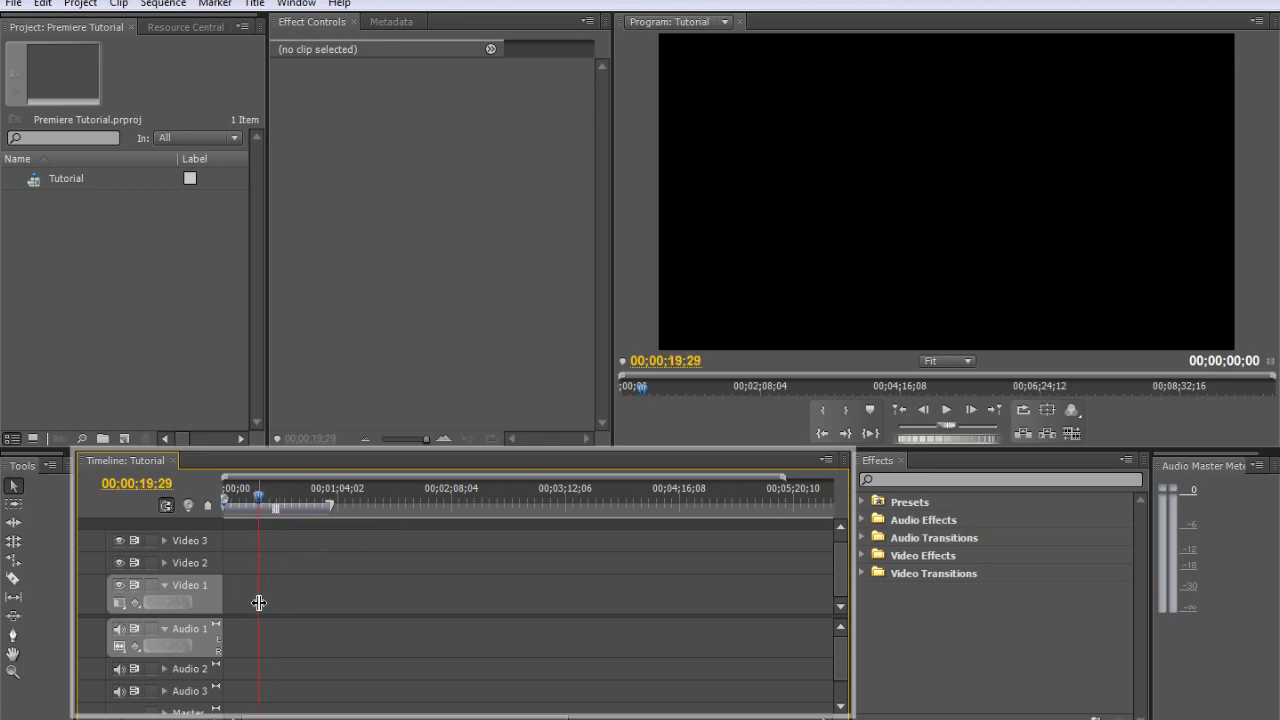
left_click_drag(258, 494, 296, 494)
left_click_drag(77, 500, 60, 493)
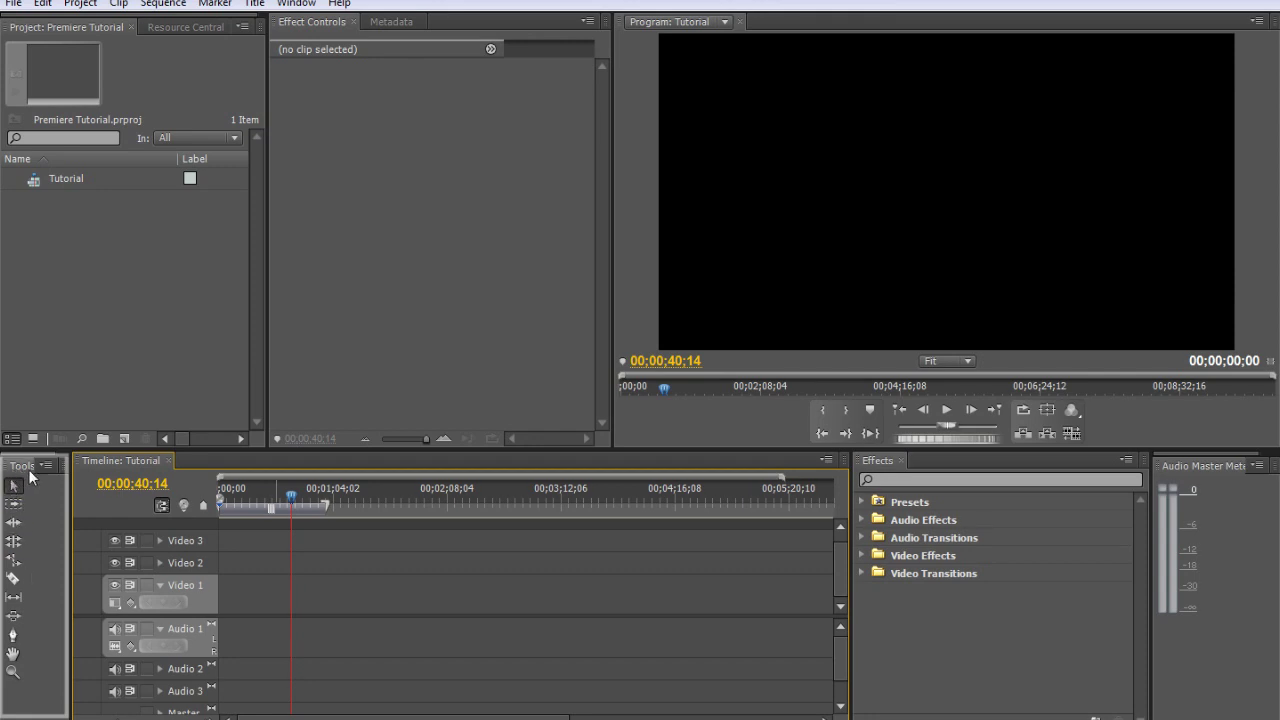
Widen the timeline a little more, try the Razor tool, then return to Selection (V).
left_click(22, 484)
left_click_drag(70, 520, 65, 519)
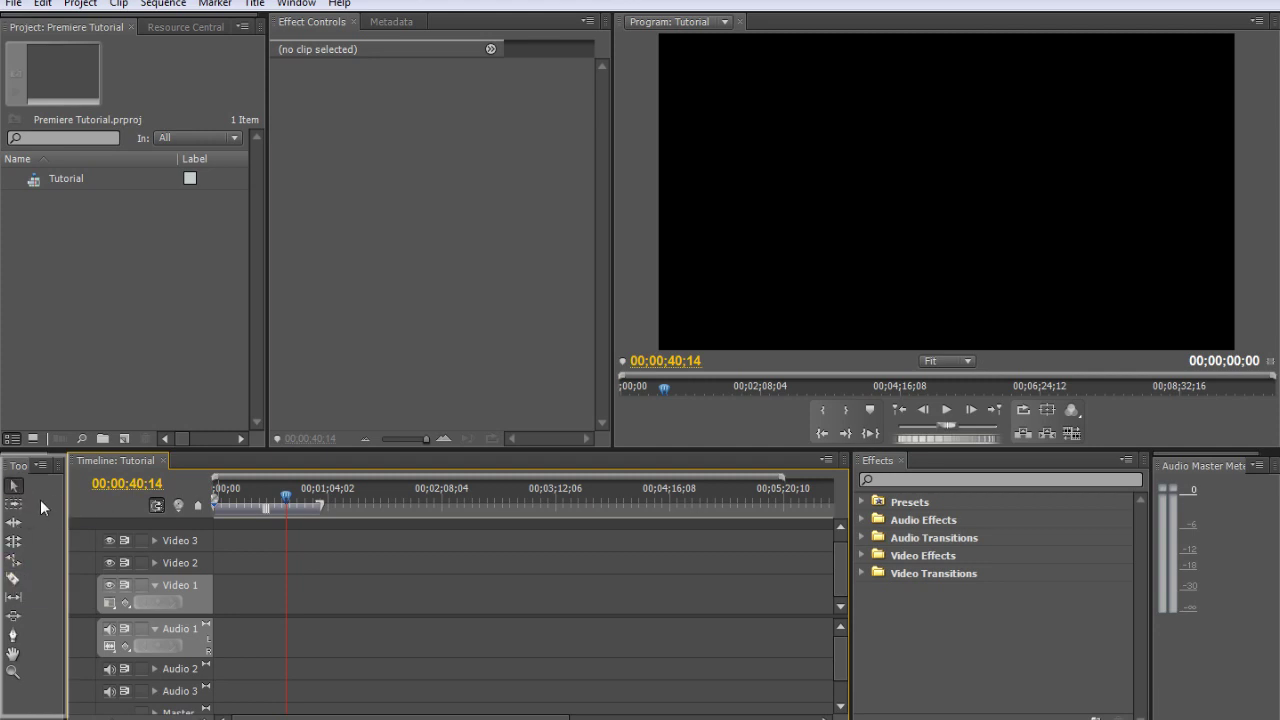
left_click(14, 578)
key("v")
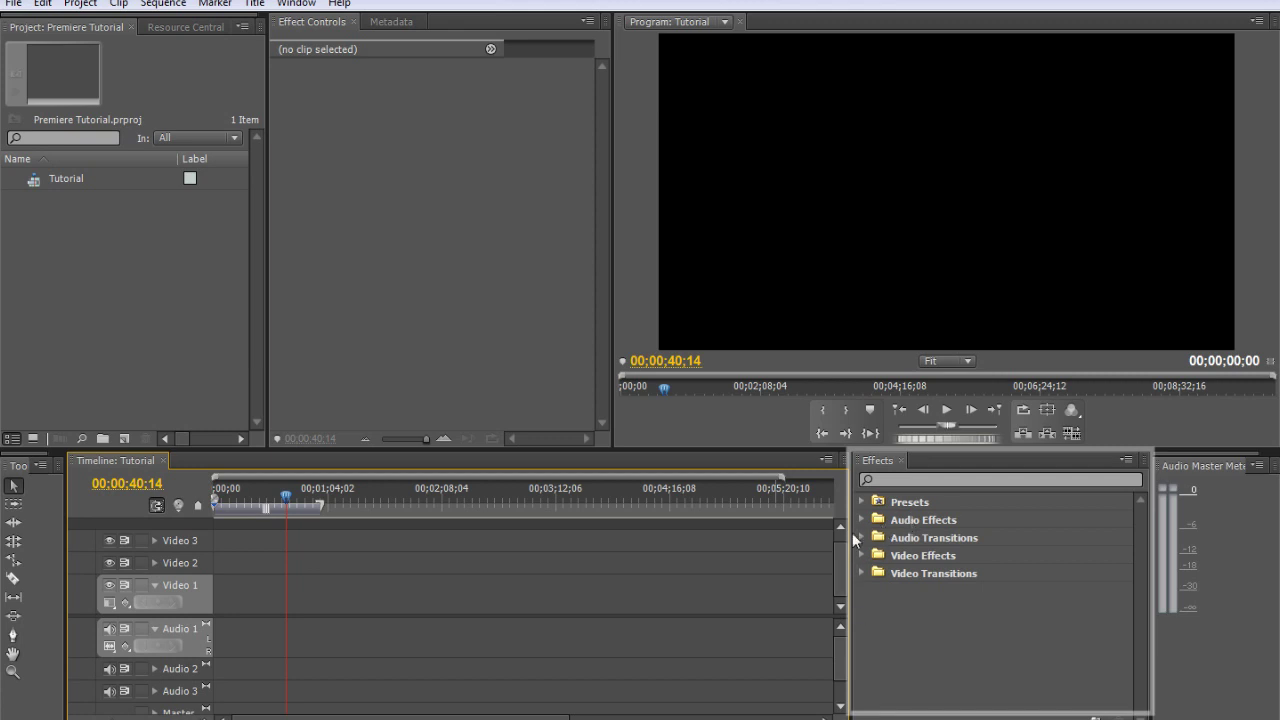
left_click(931, 479)
type("cross dissolve")
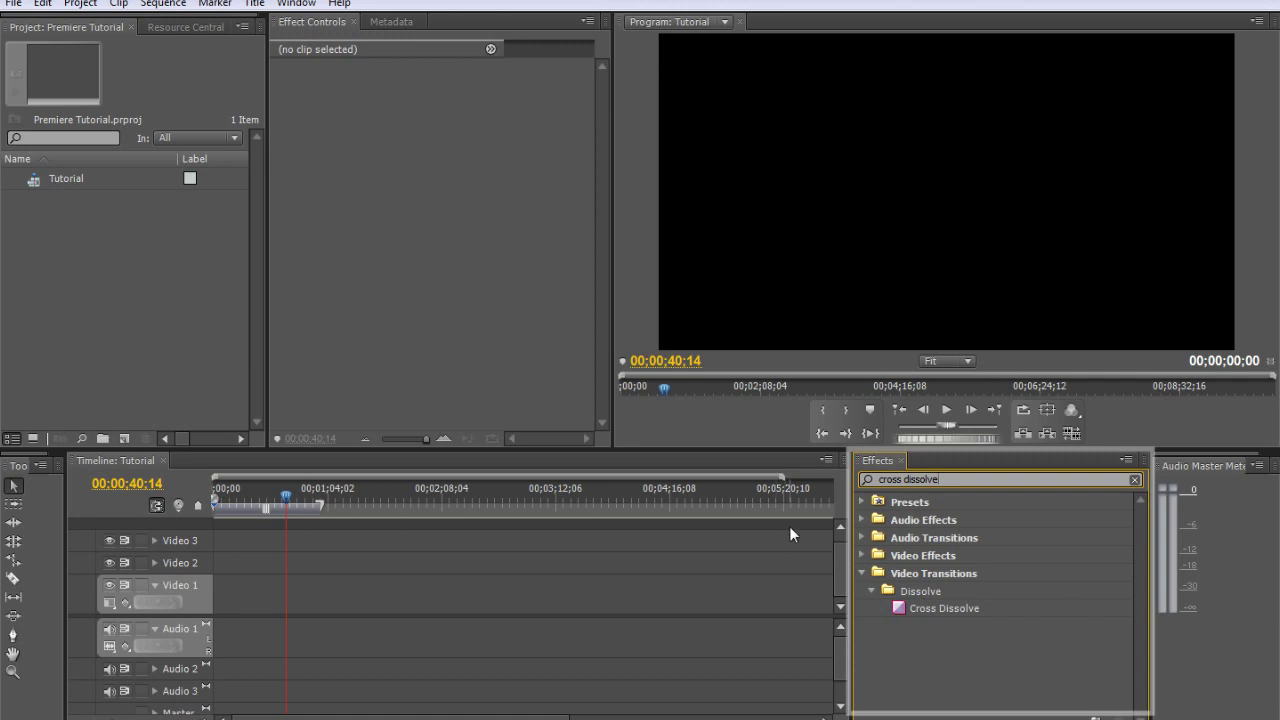
left_click(1135, 480)
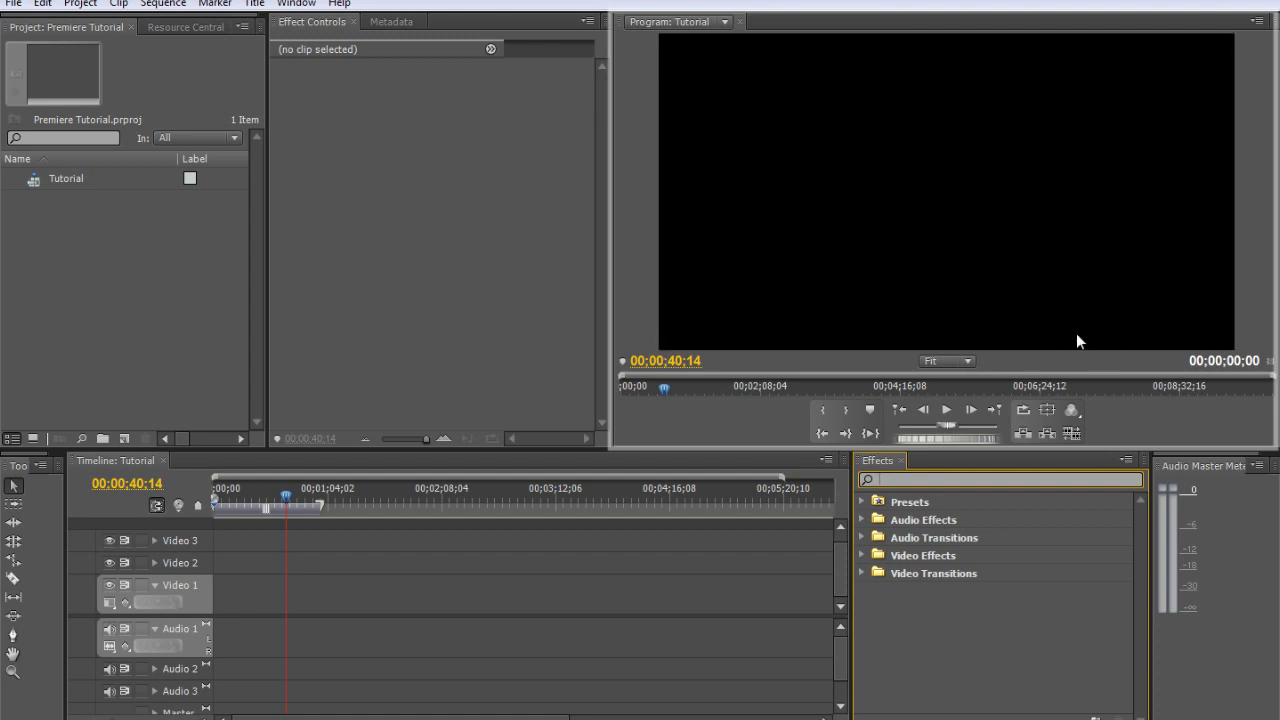
mouse_move(302, 489)
left_mouse_down()
mouse_move(252, 491)
mouse_move(289, 497)
left_mouse_up()
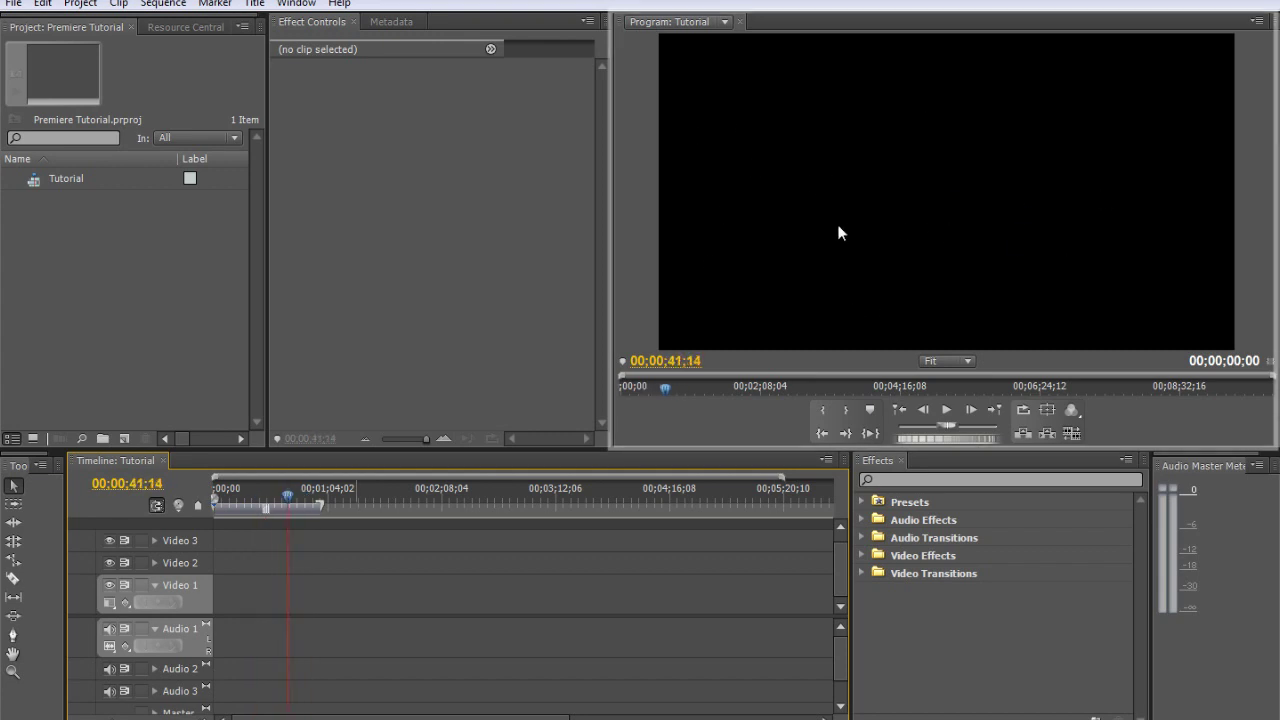
left_click(296, 4)
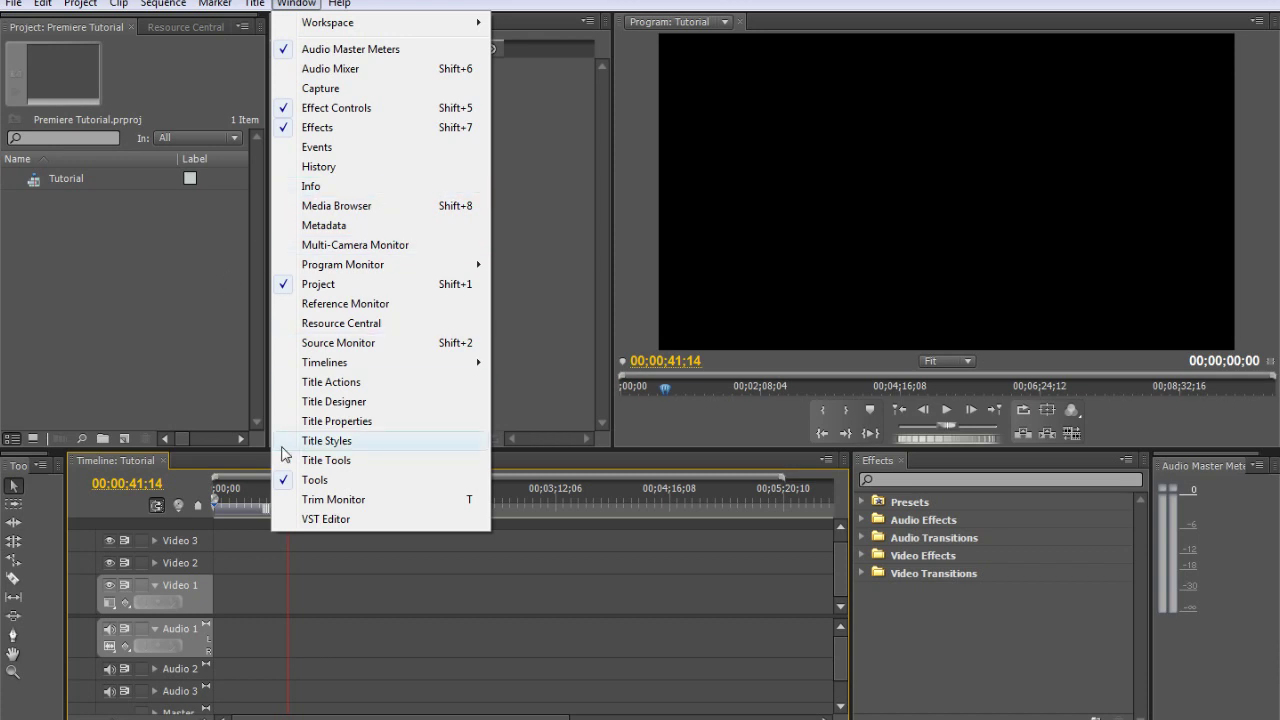
left_click(370, 343)
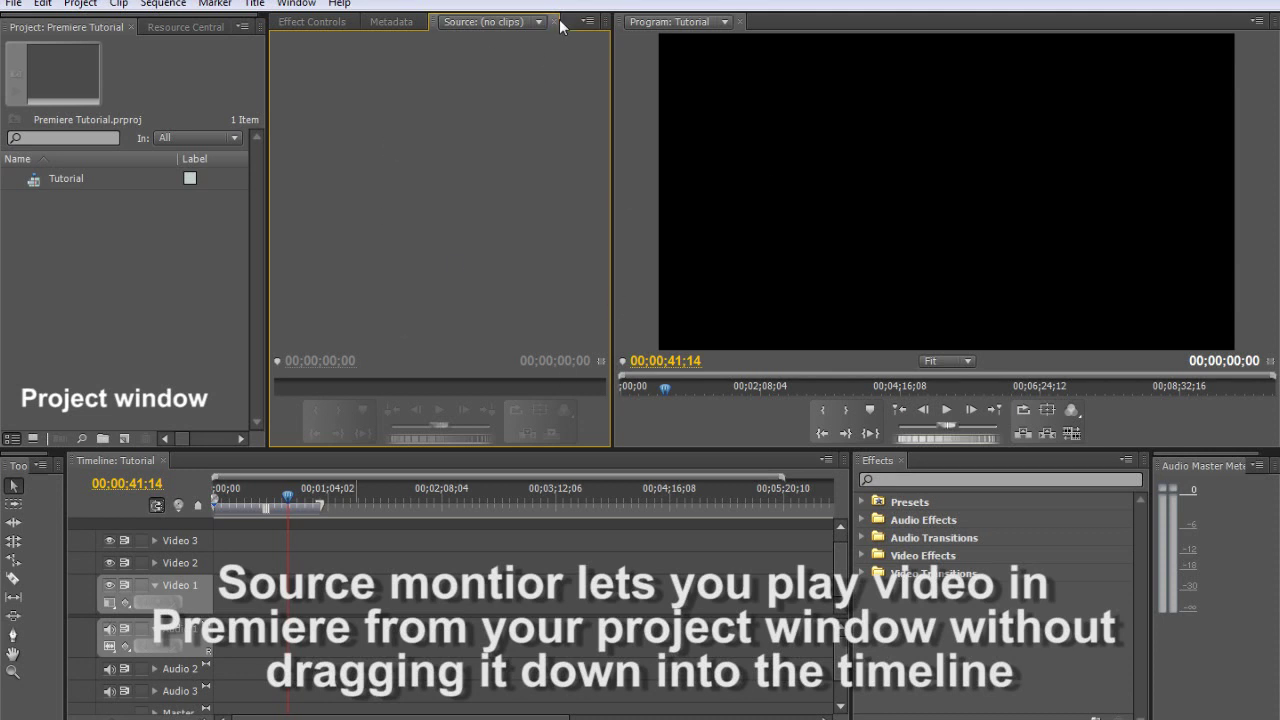
left_click(553, 22)
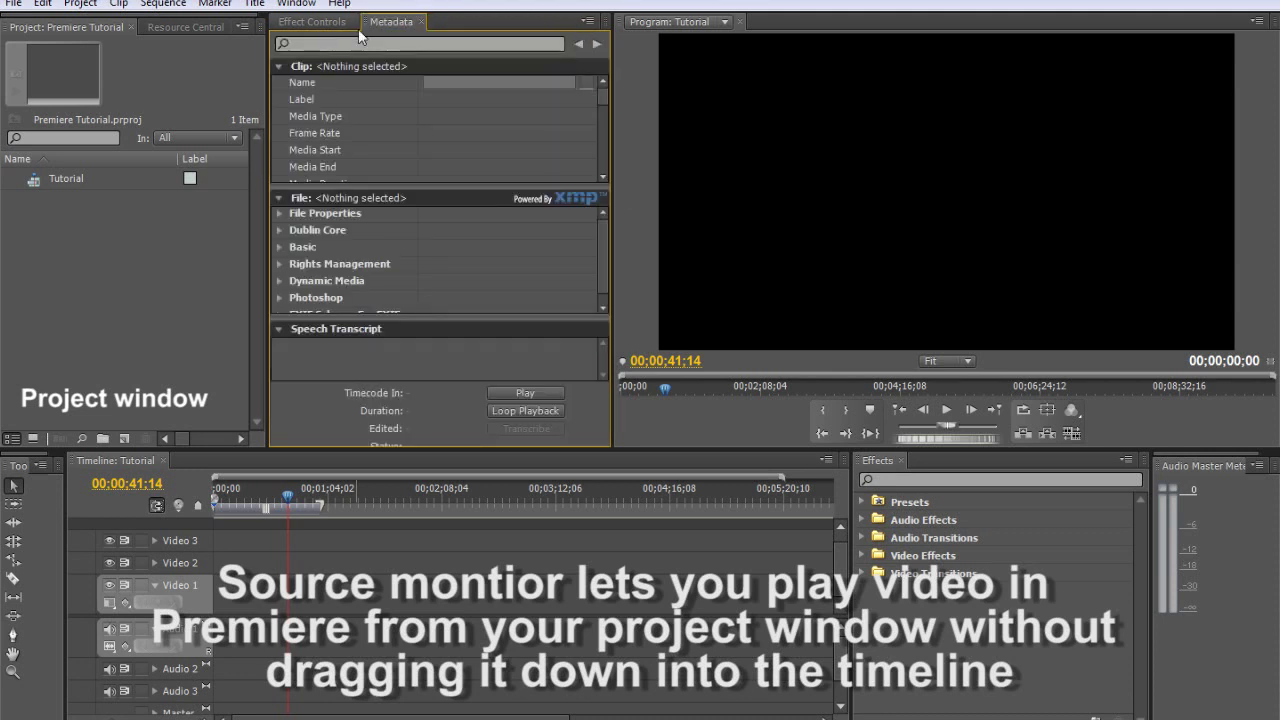
left_click(314, 21)
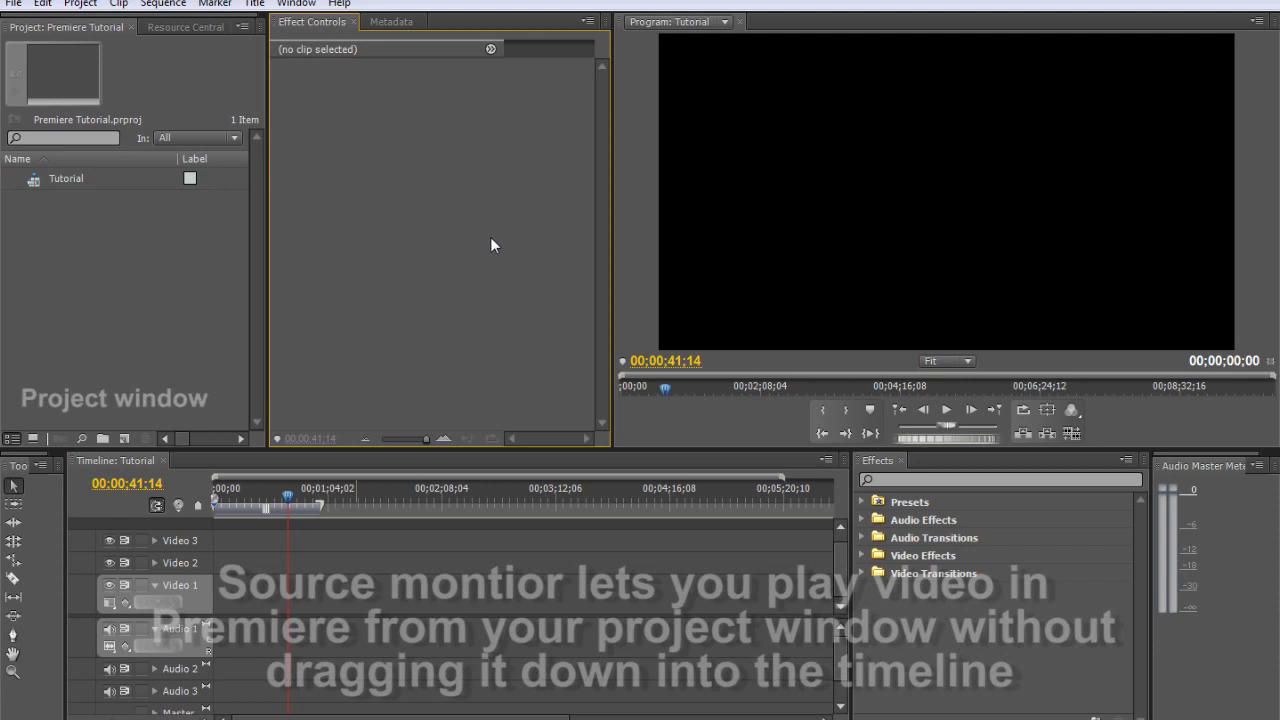
Import Silent Film Wide 4.mp4 through the Project panel's Import command.
right_click(40, 212)
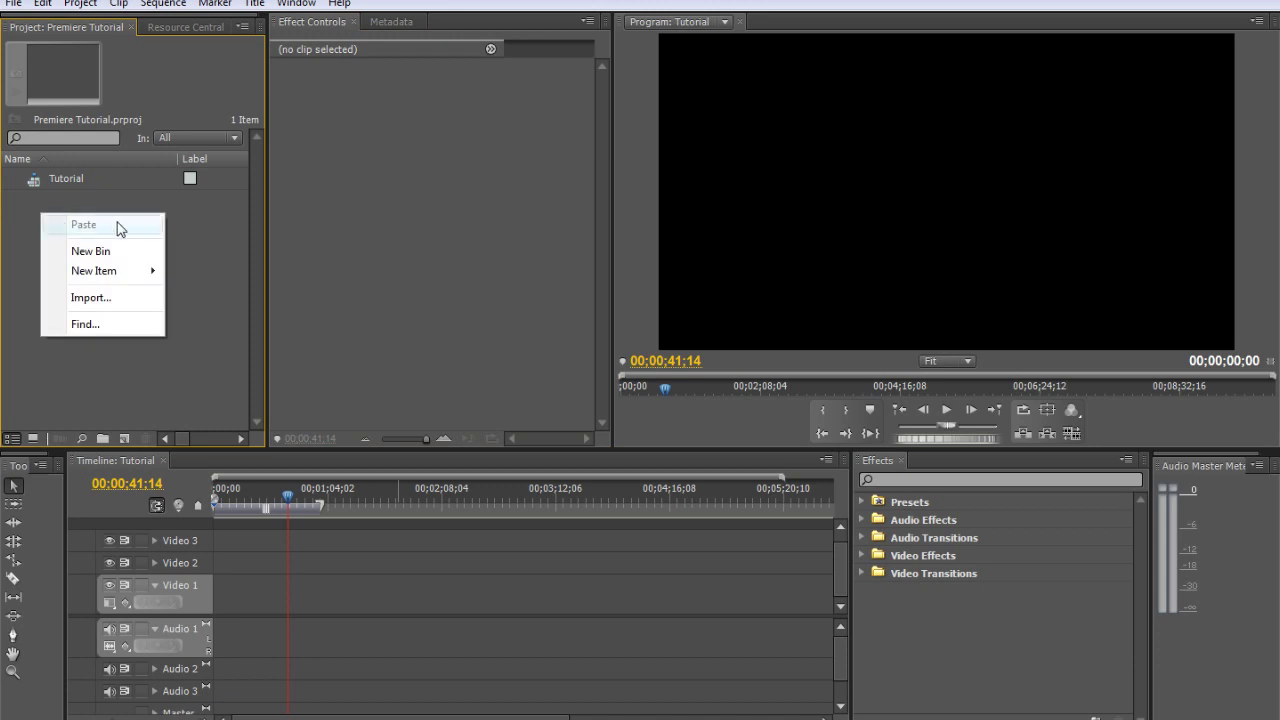
left_click(92, 298)
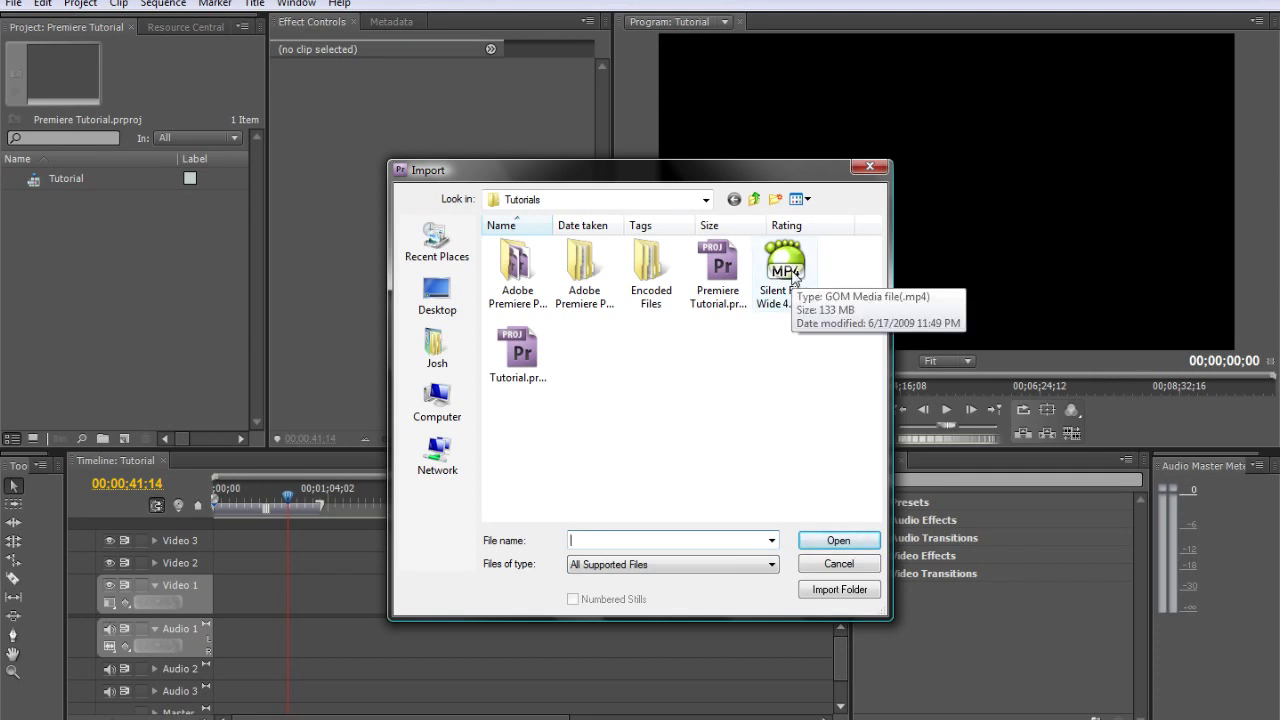
double_click(788, 270)
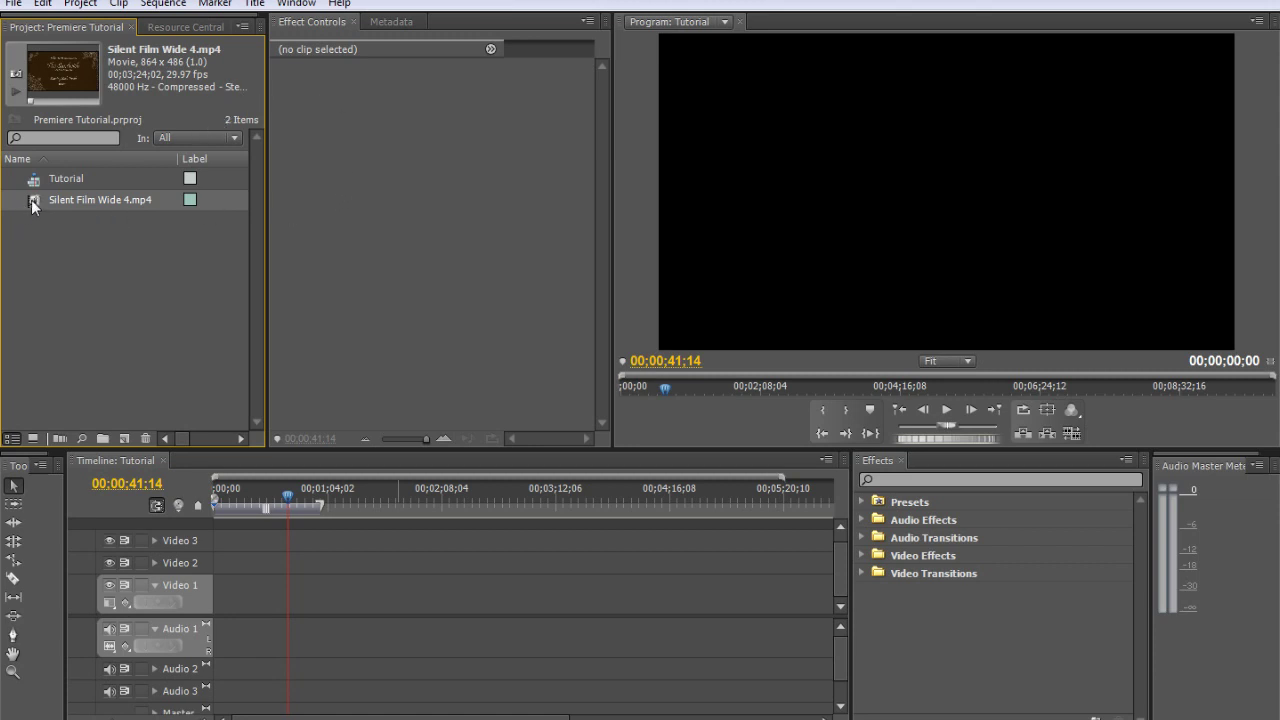
Drop Silent Film Wide 4.mp4 onto Video 1 and preview it around 00;01;18;15 and 00;01;09;15.
left_click_drag(33, 203, 211, 333)
left_click_drag(249, 525, 214, 588)
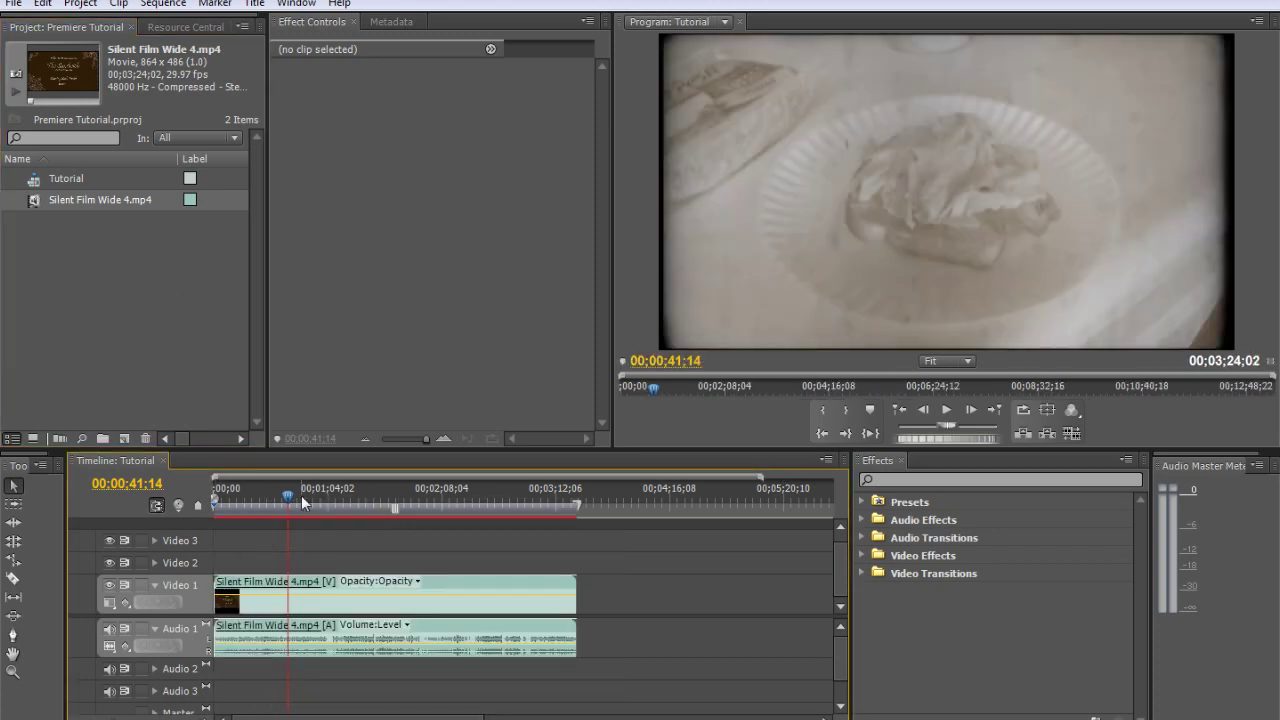
left_click_drag(283, 510, 353, 495)
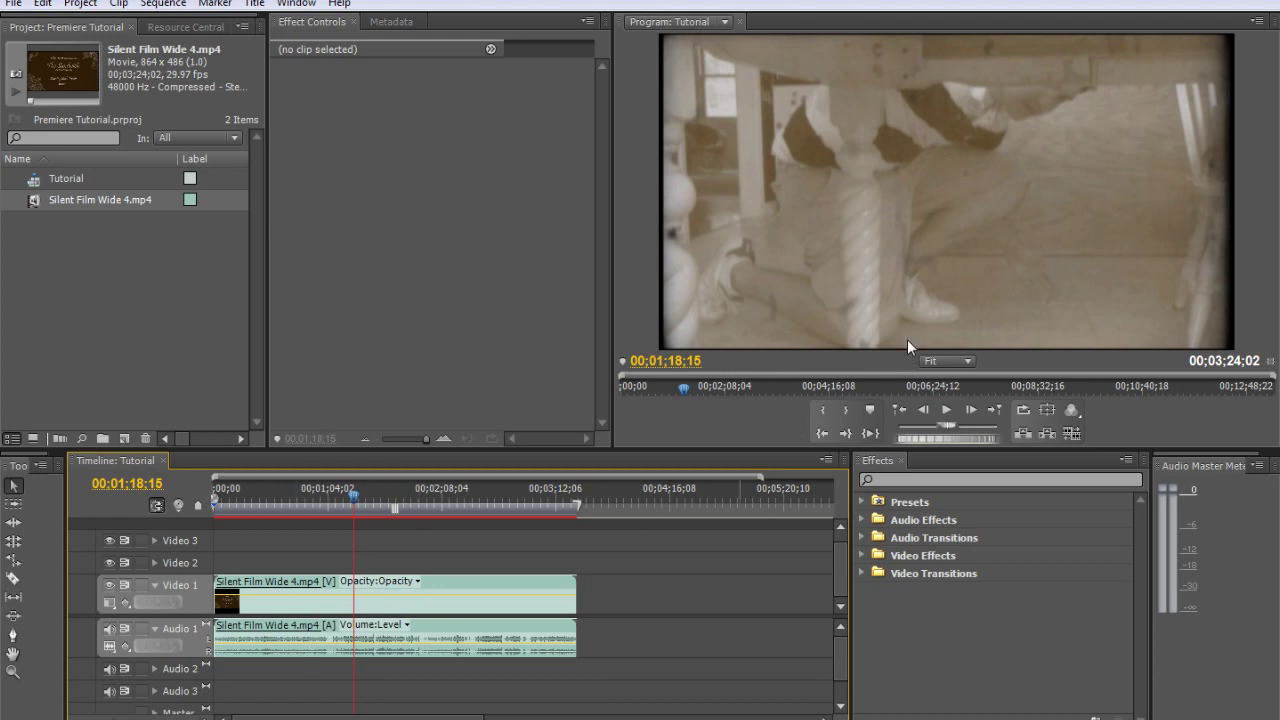
mouse_move(346, 485)
left_mouse_down()
mouse_move(288, 496)
mouse_move(337, 497)
left_mouse_up()
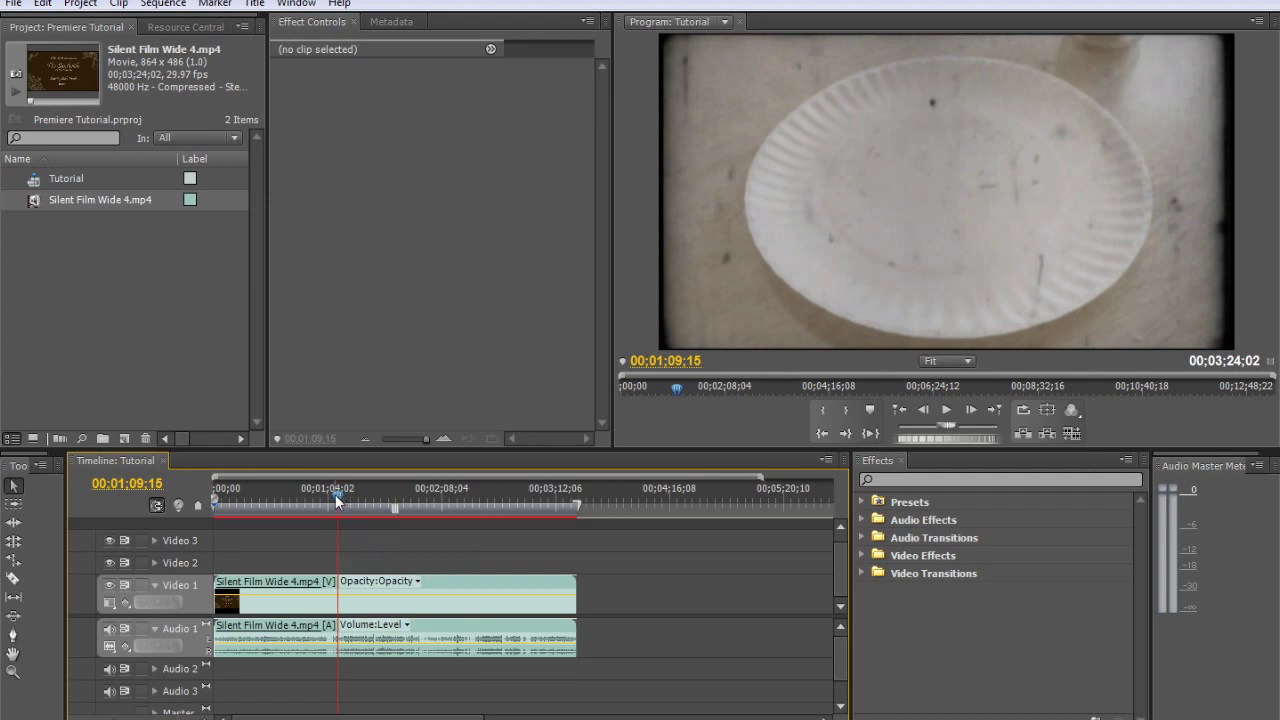
left_click_drag(337, 497, 231, 493)
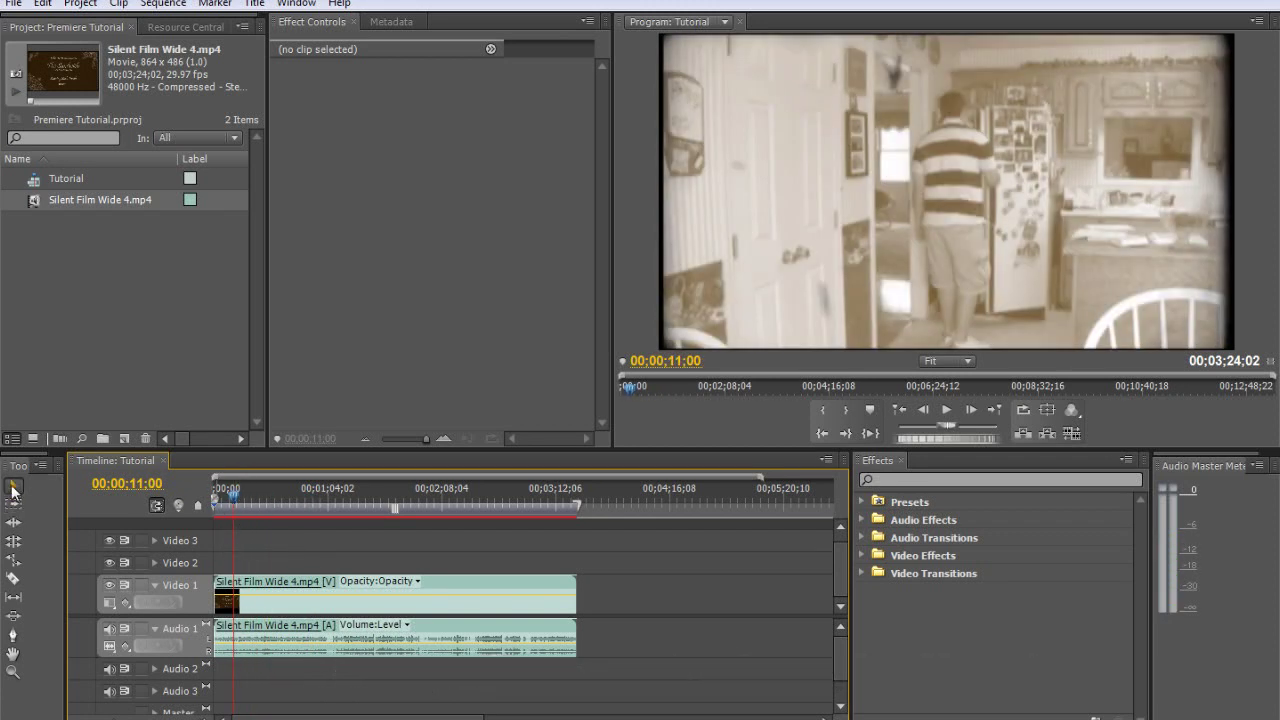
Shift the film clip slightly later so it starts just after the sequence start.
left_click_drag(295, 562, 416, 600)
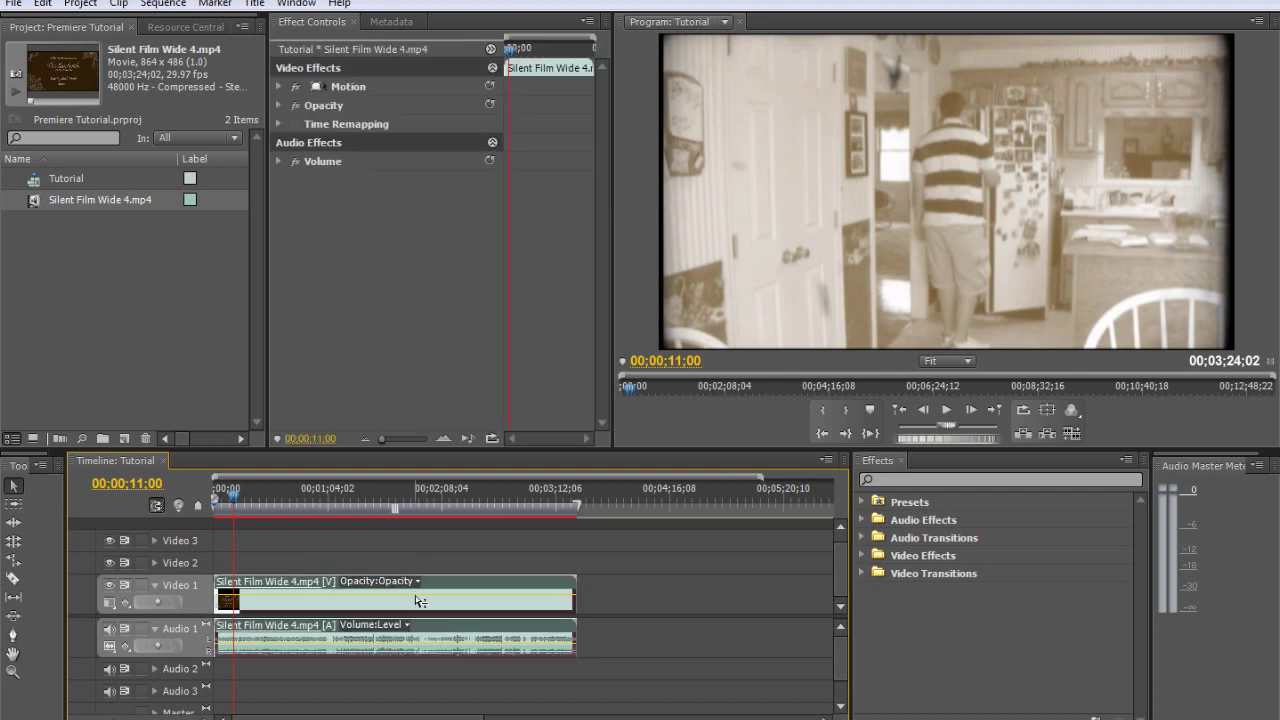
left_click(601, 613)
left_click(485, 601)
mouse_move(262, 590)
left_mouse_down()
mouse_move(338, 582)
mouse_move(267, 582)
mouse_move(294, 585)
mouse_move(278, 582)
left_mouse_up()
left_click(292, 499)
left_click(336, 551)
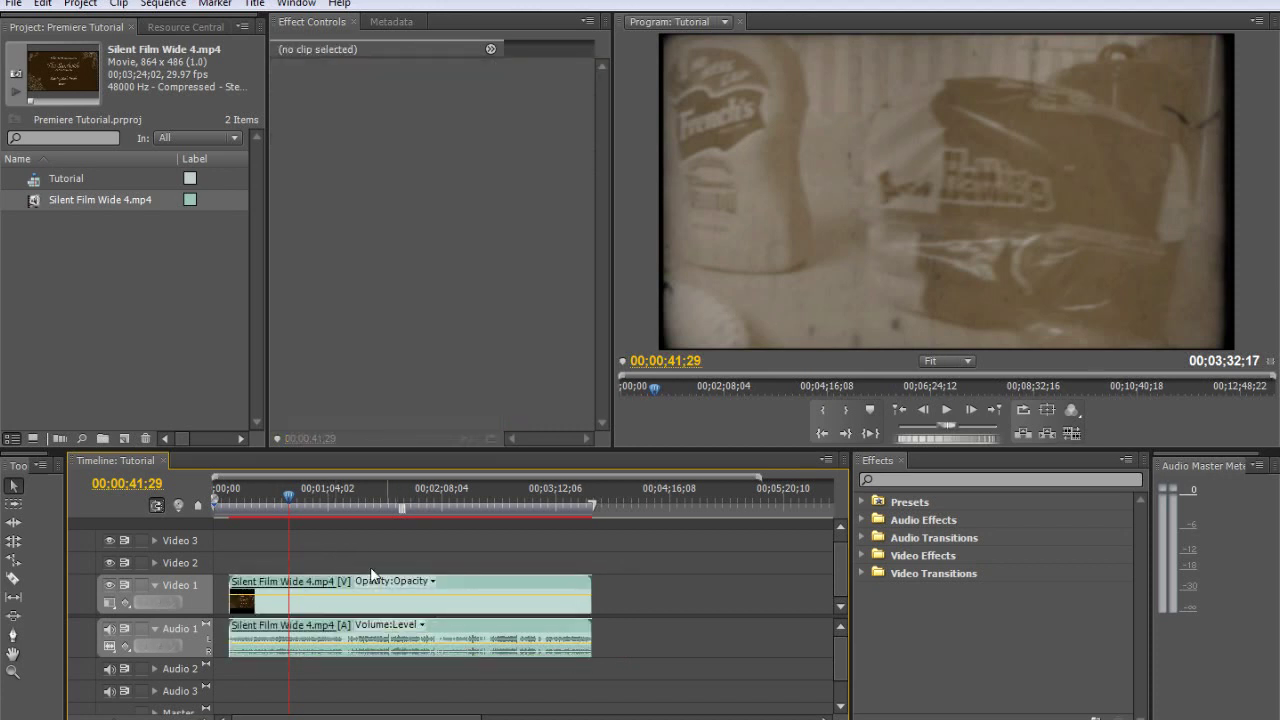
Razor the clip at the current frame, at 00;01;27;14, and at three points further right.
left_click(13, 578)
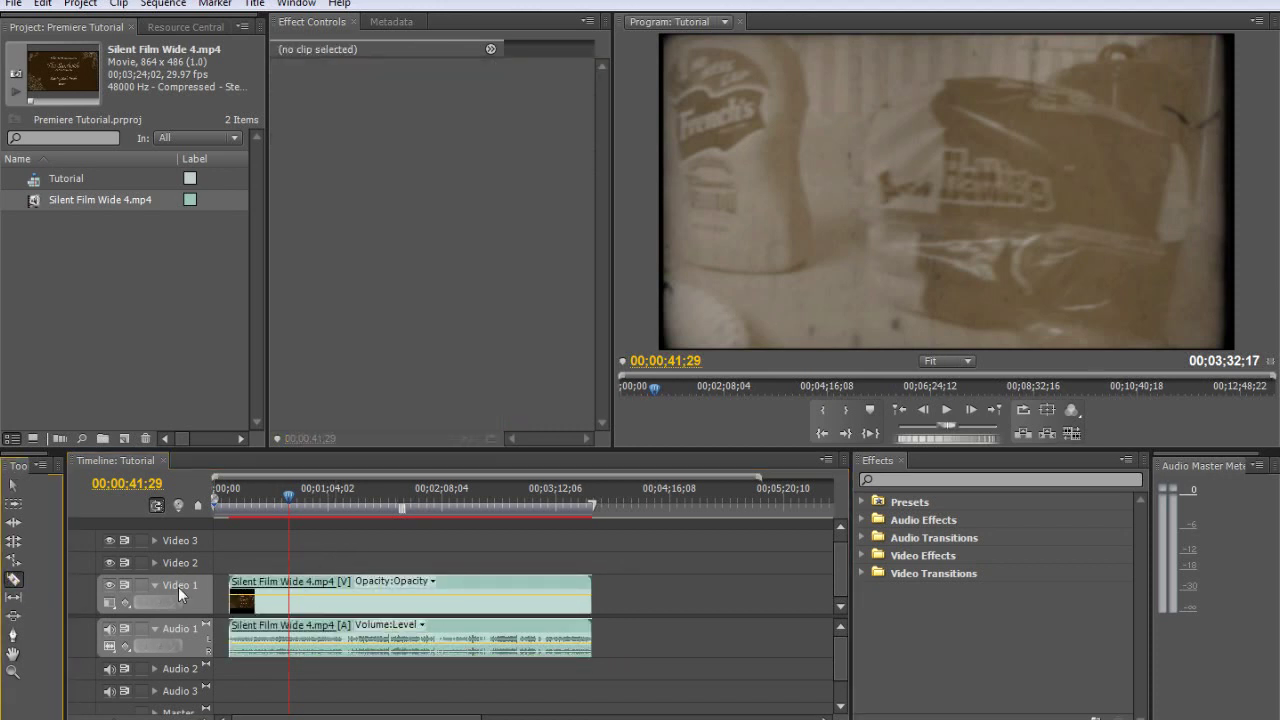
left_click(291, 592)
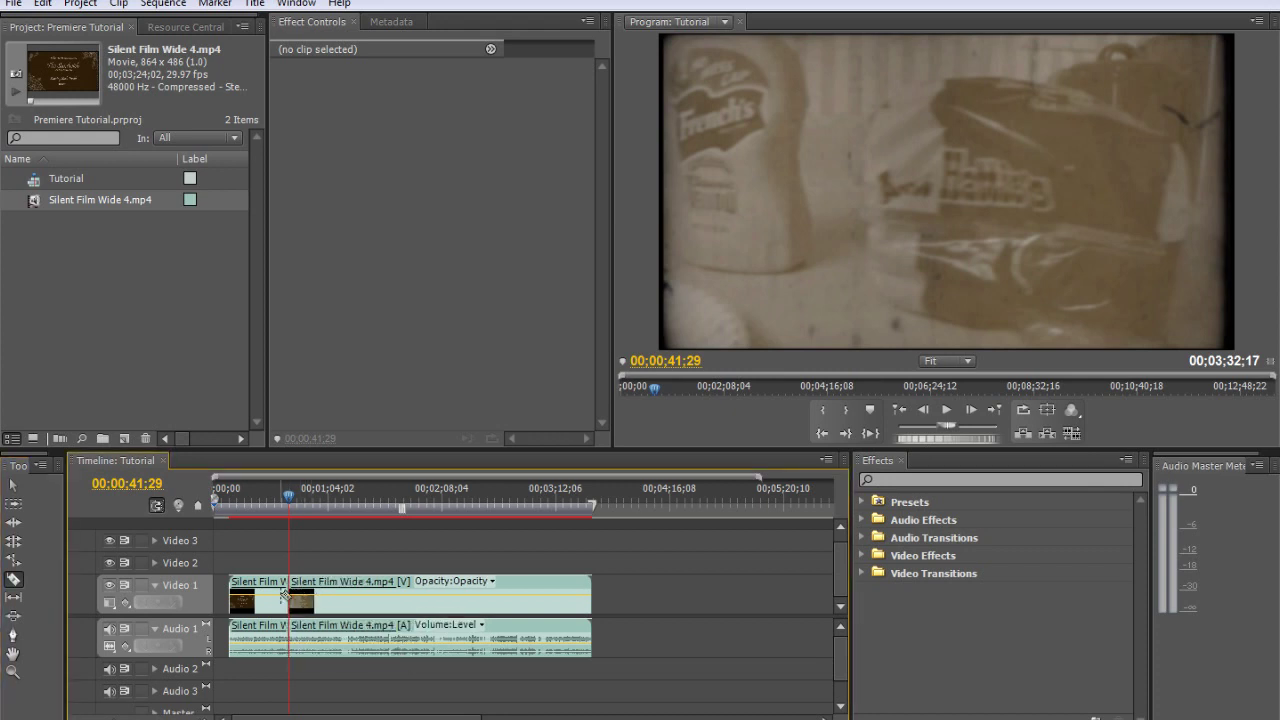
left_click_drag(287, 497, 368, 500)
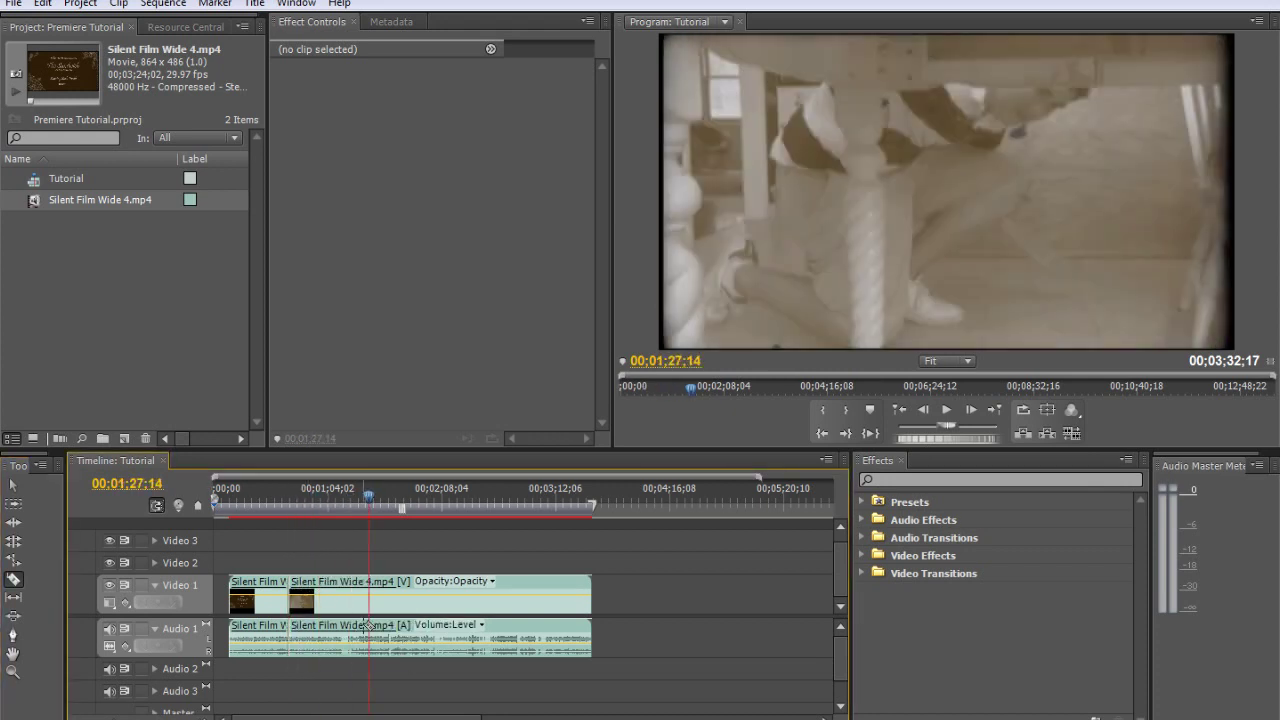
left_click(377, 598)
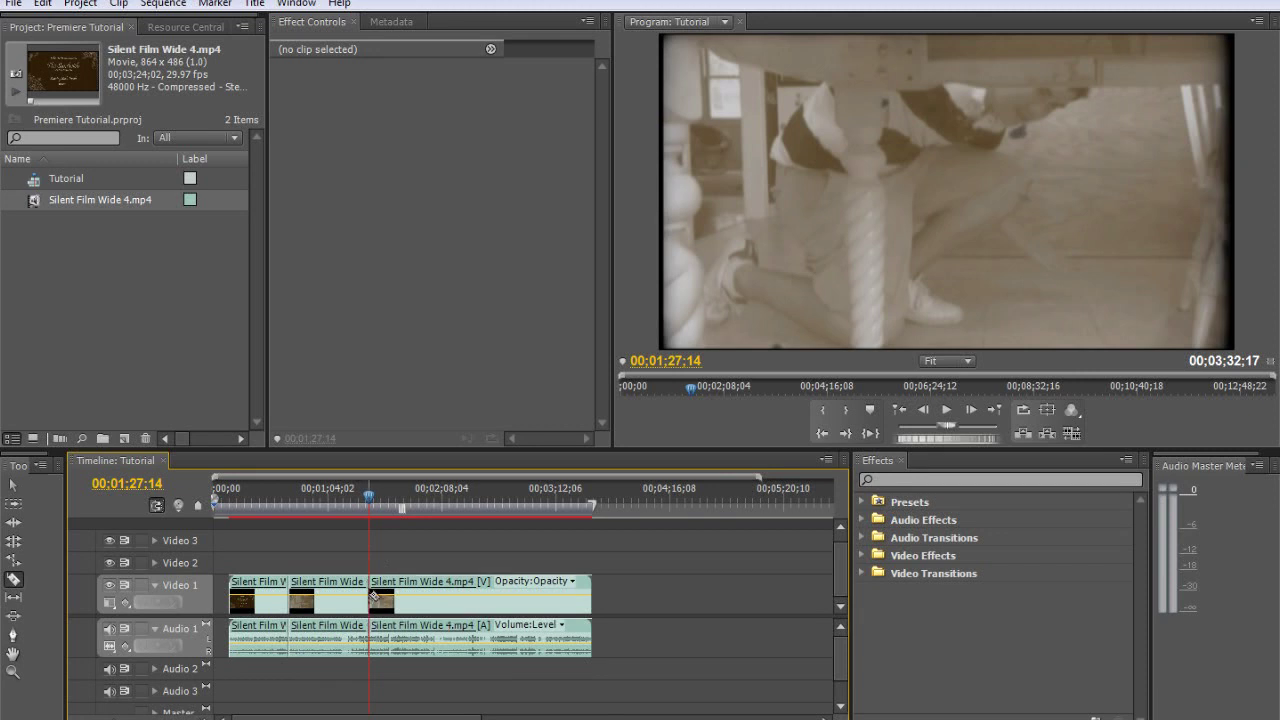
left_click(439, 596)
left_click(456, 598)
left_click(486, 598)
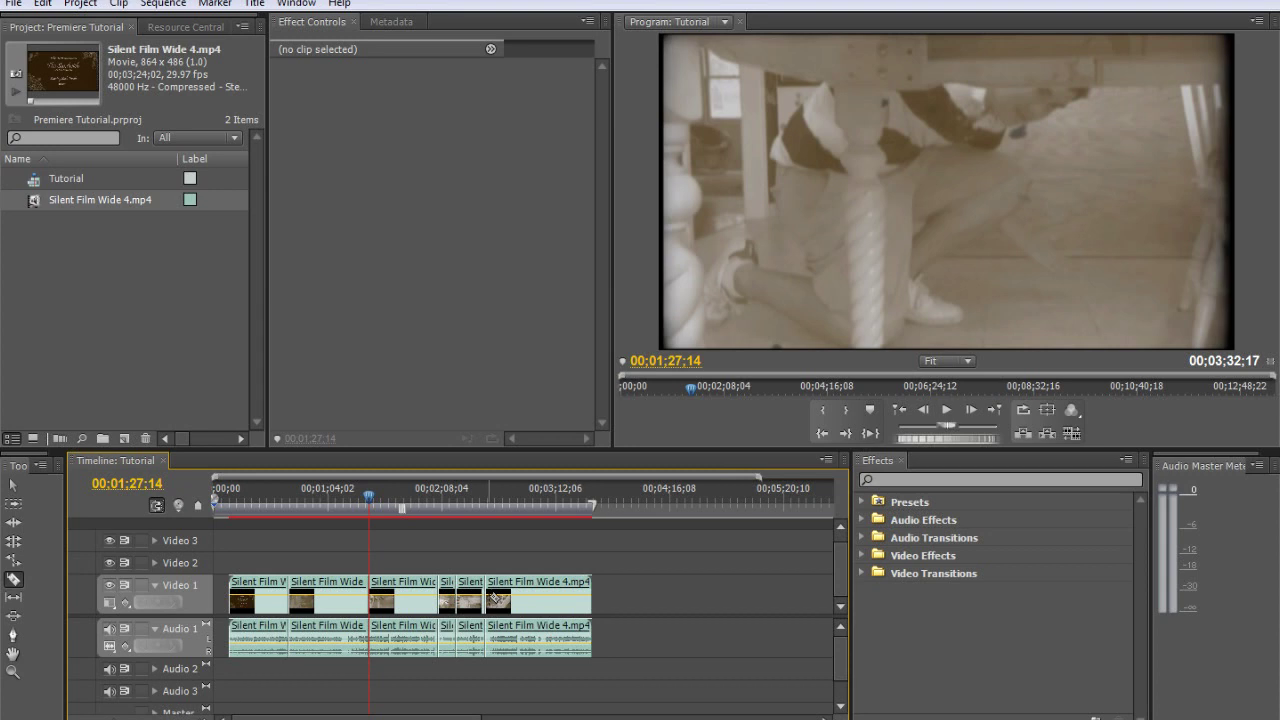
left_click_drag(369, 497, 407, 506)
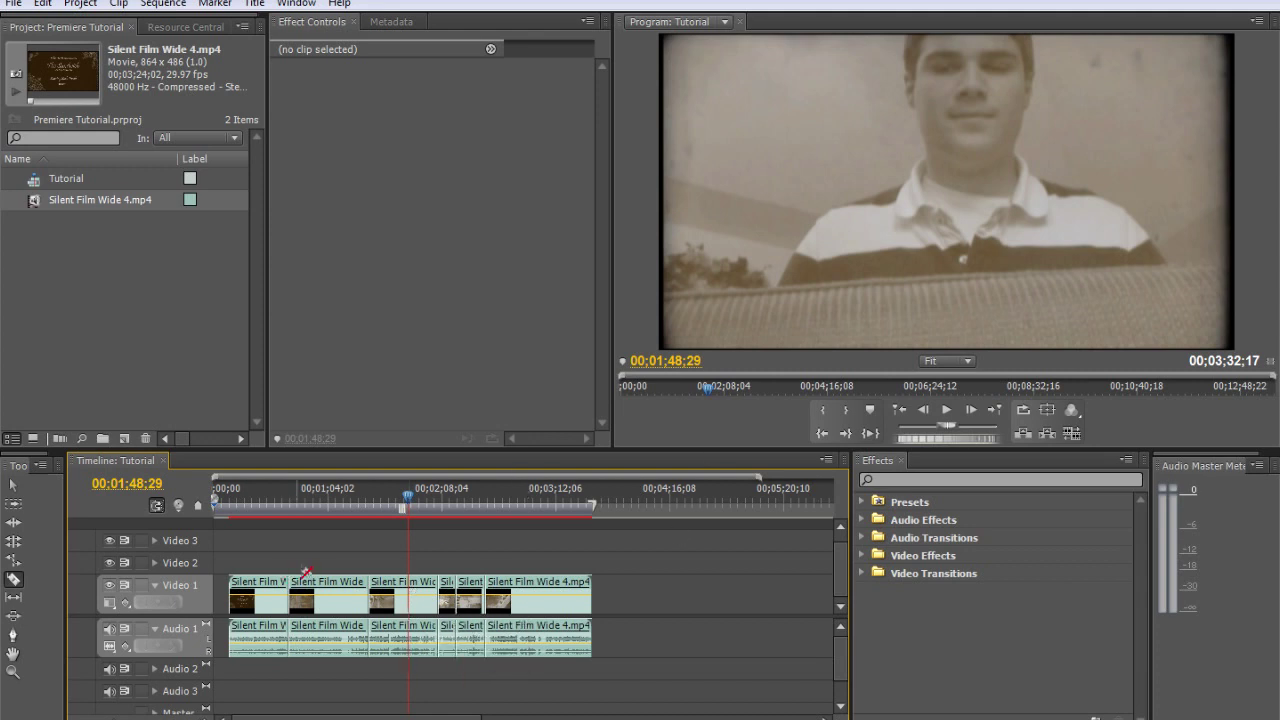
Drag the third clip's right edge left to trim nine seconds off its end.
key("v")
left_click_drag(399, 493, 415, 494)
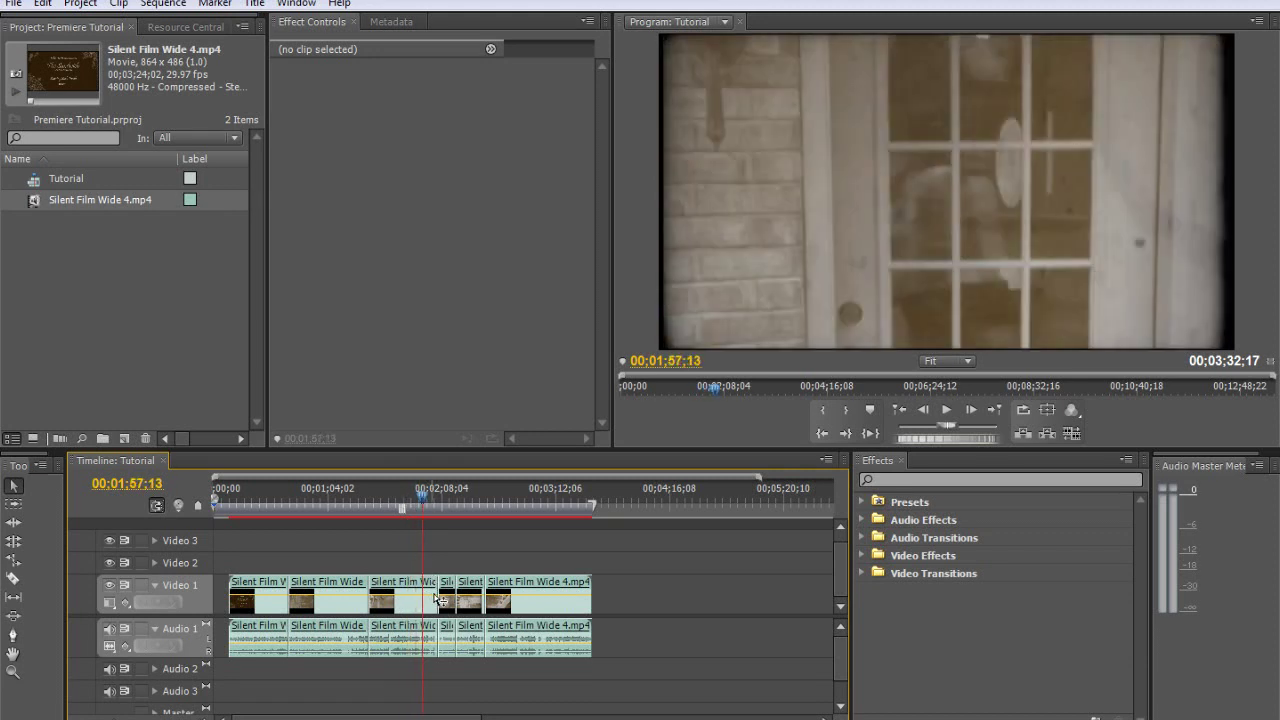
left_click(437, 605)
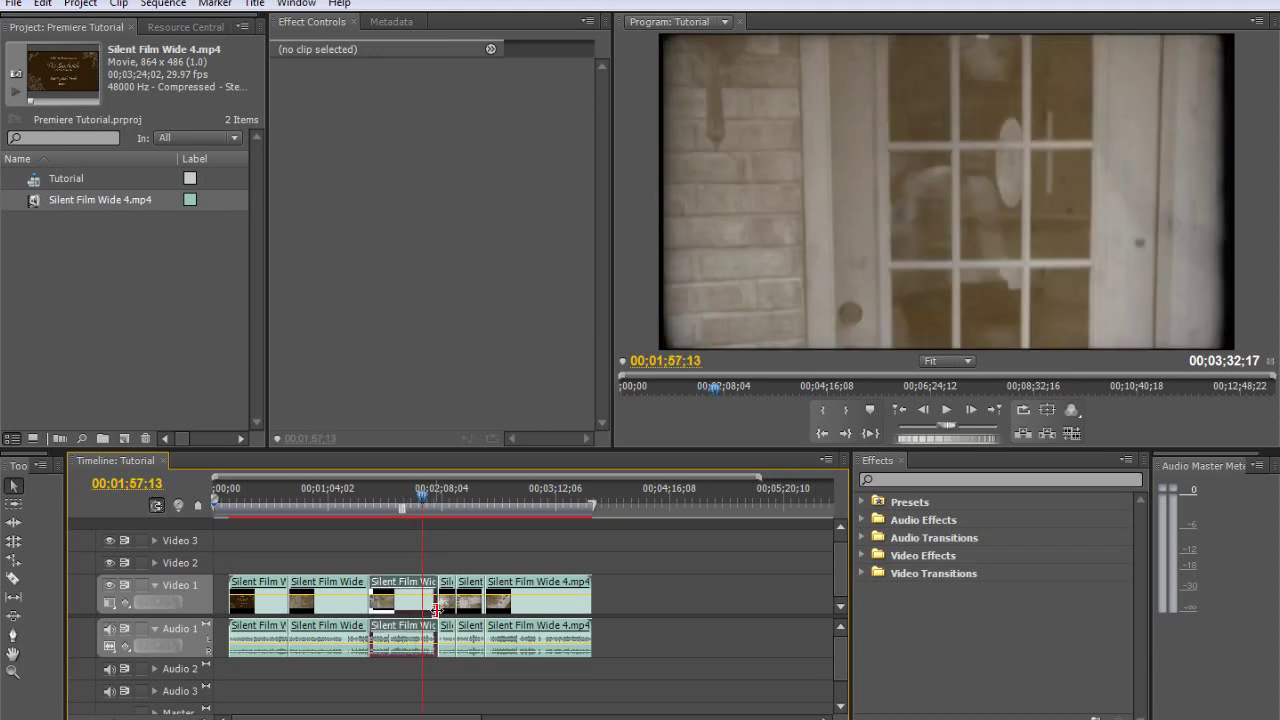
left_click_drag(437, 608, 422, 604)
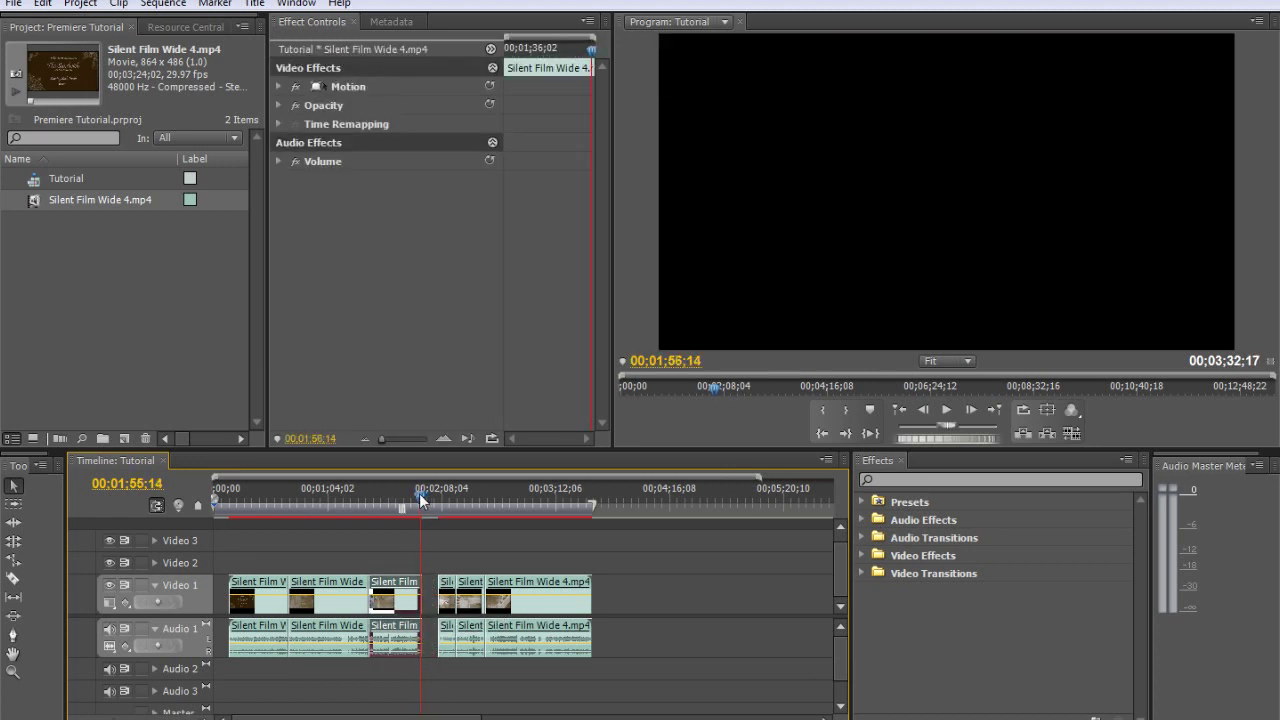
Test sliding a clip later, drop it back, and return the playhead to 00;00;24;14.
left_click_drag(419, 493, 401, 495)
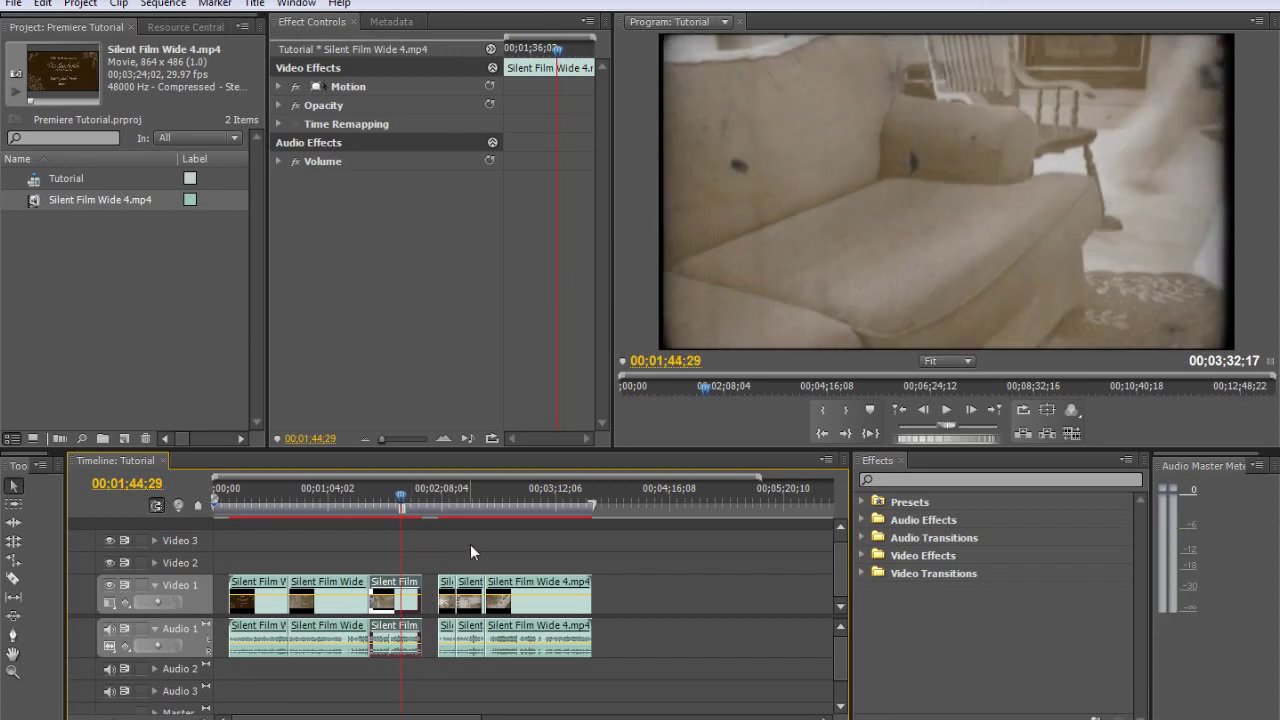
left_click(354, 493)
key("c")
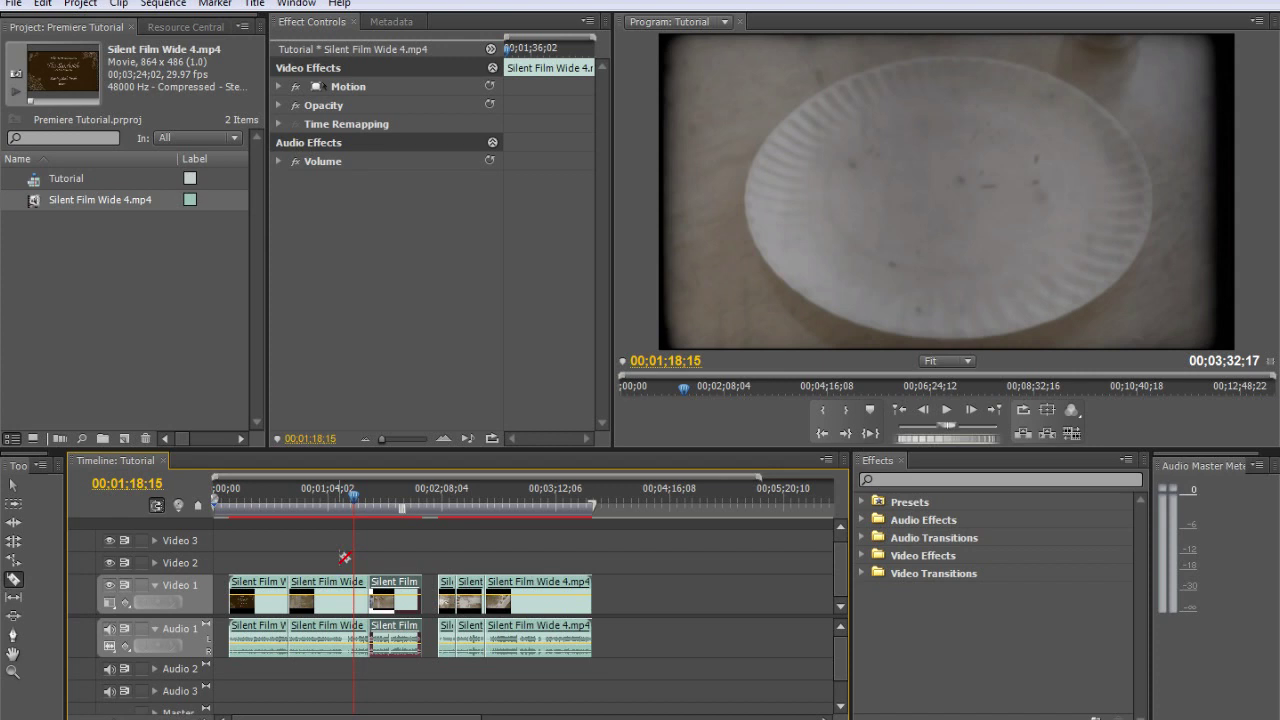
key("v")
left_click_drag(390, 620, 397, 593)
left_click_drag(380, 593, 380, 593)
left_click_drag(344, 497, 257, 497)
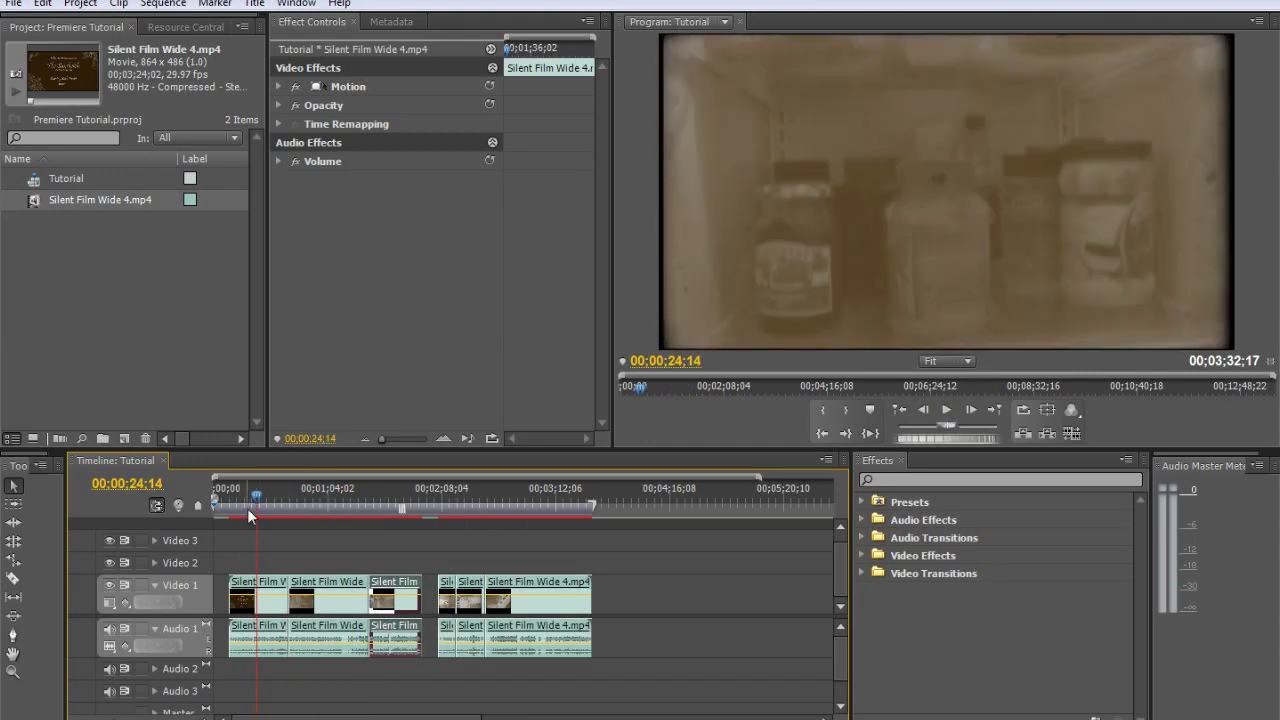
left_click_drag(248, 508, 236, 508)
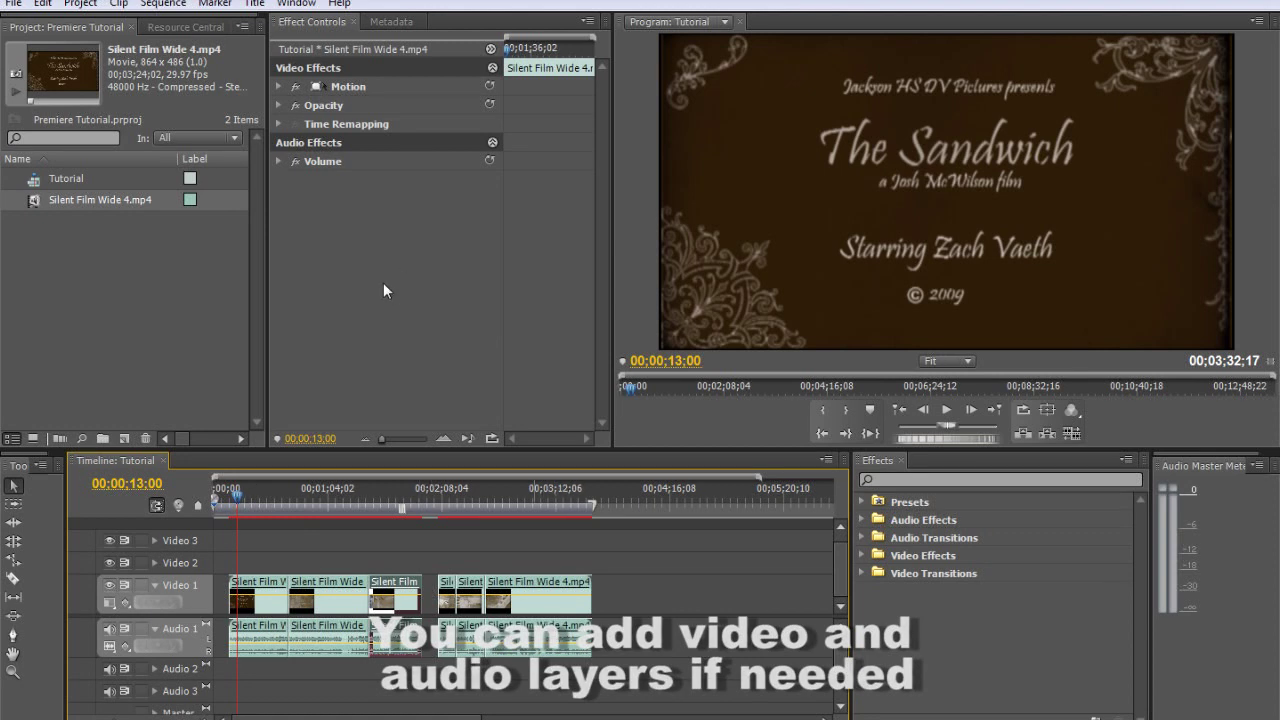
left_click(41, 4)
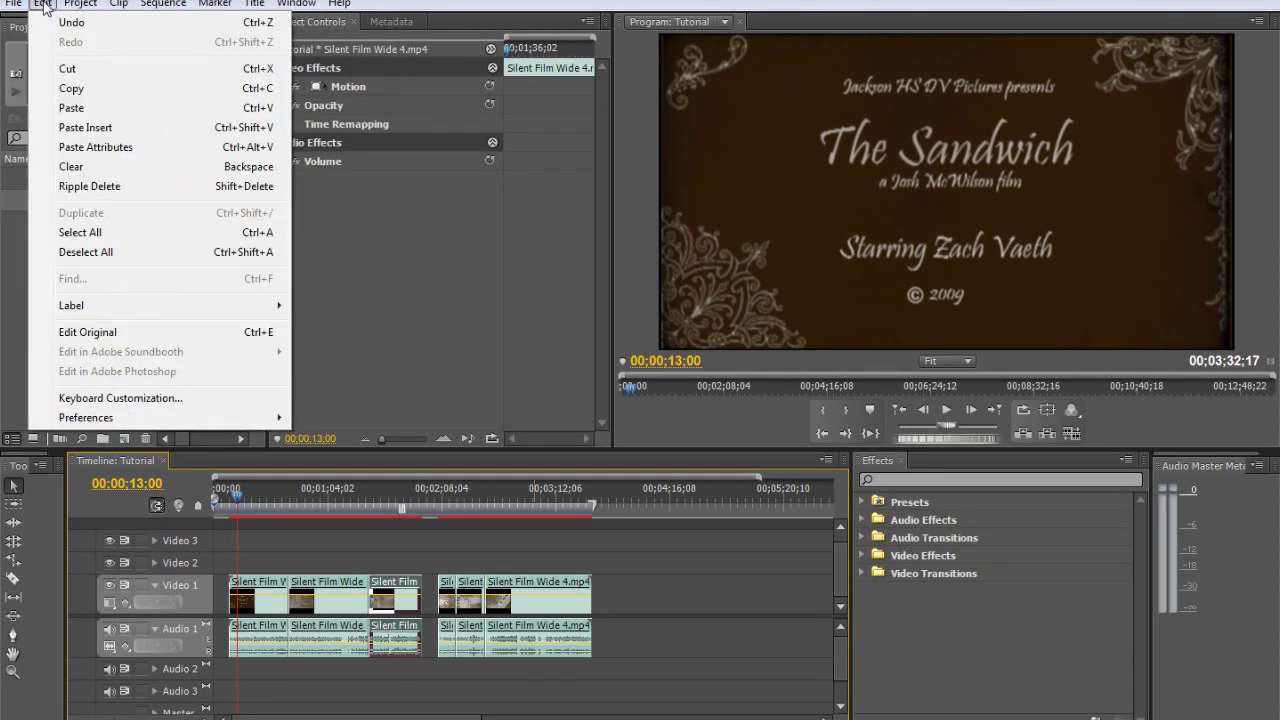
mouse_move(165, 5)
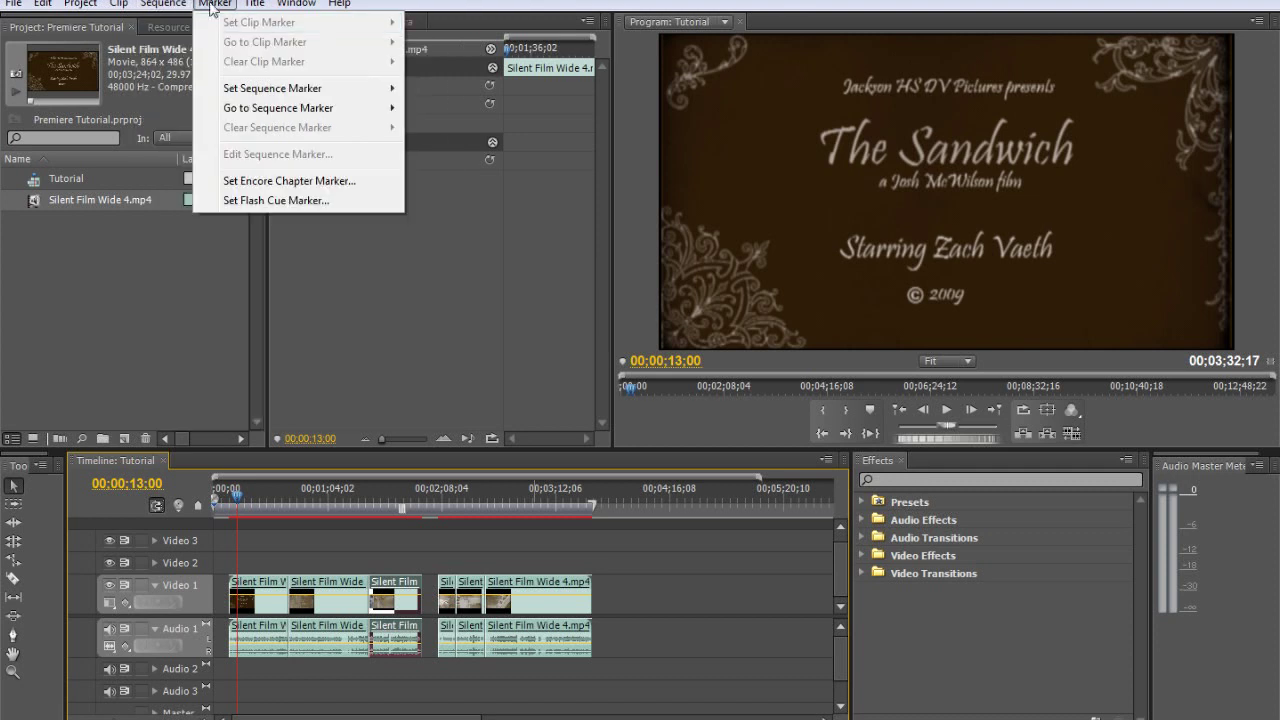
mouse_move(290, 8)
left_click(215, 4)
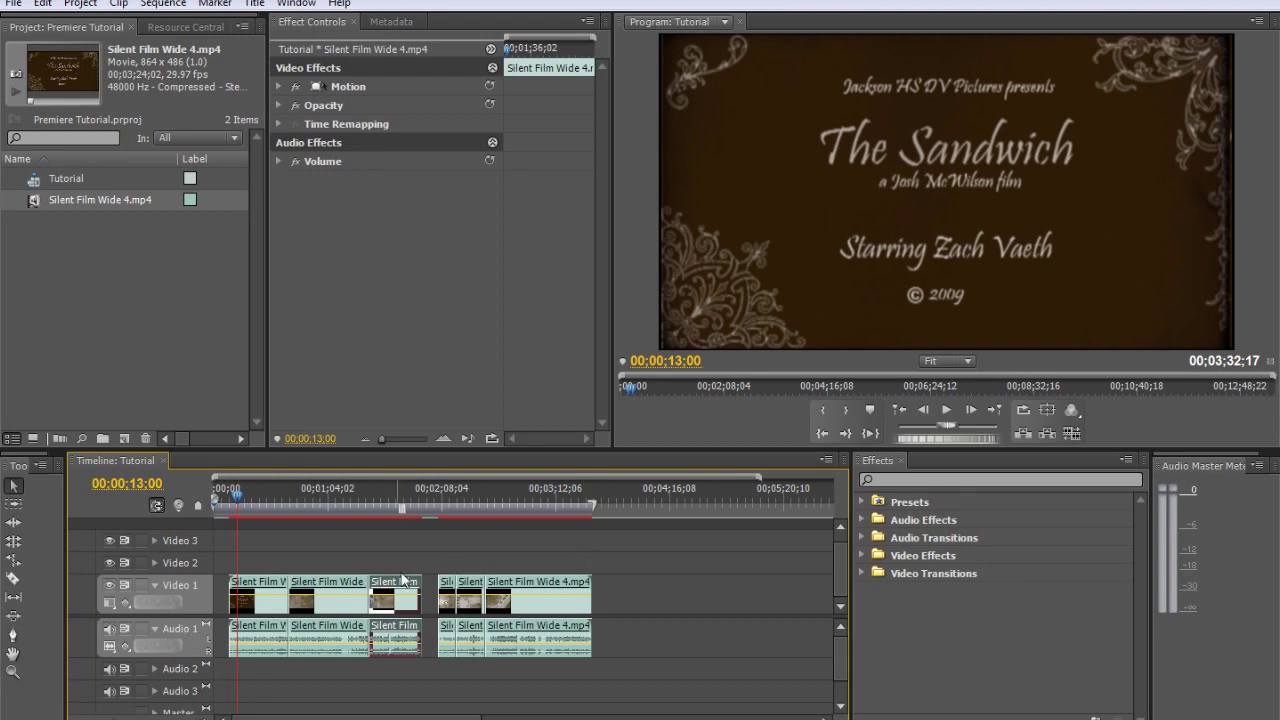
mouse_move(317, 510)
left_click_drag(240, 494, 276, 494)
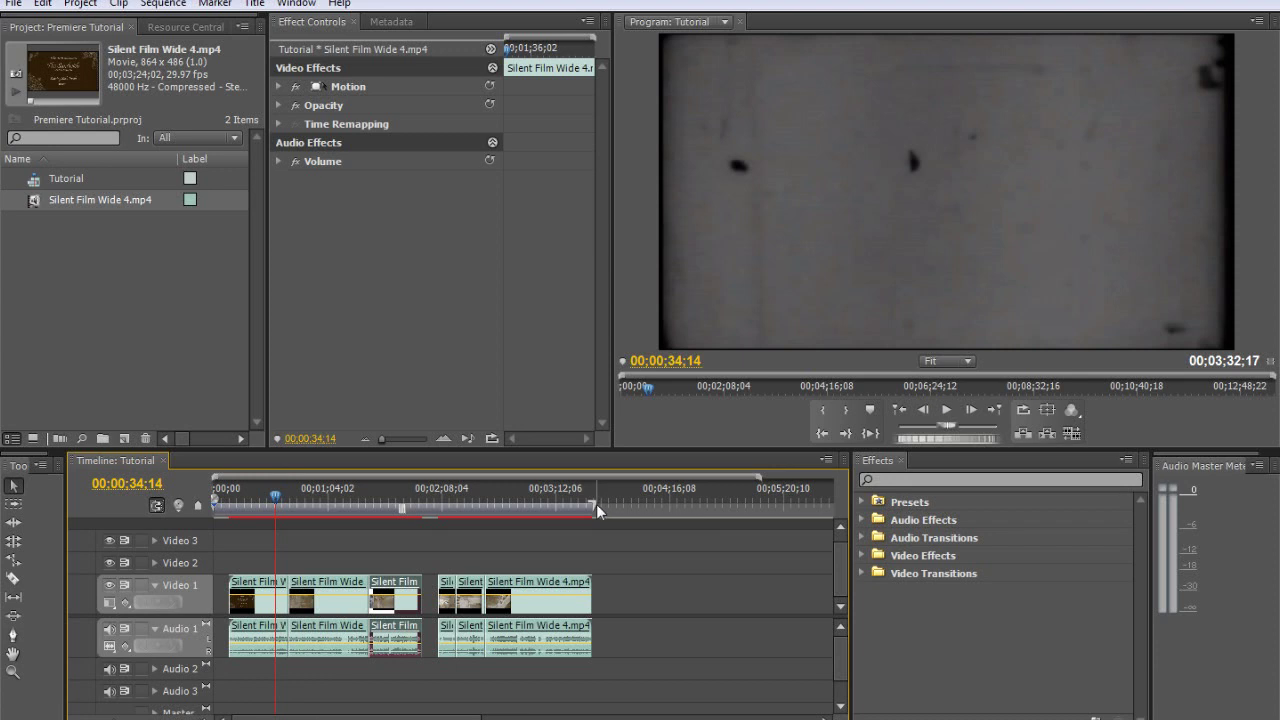
Open and close the Title menu, then move the short third clip up onto Video 2.
mouse_move(596, 506)
left_click(254, 4)
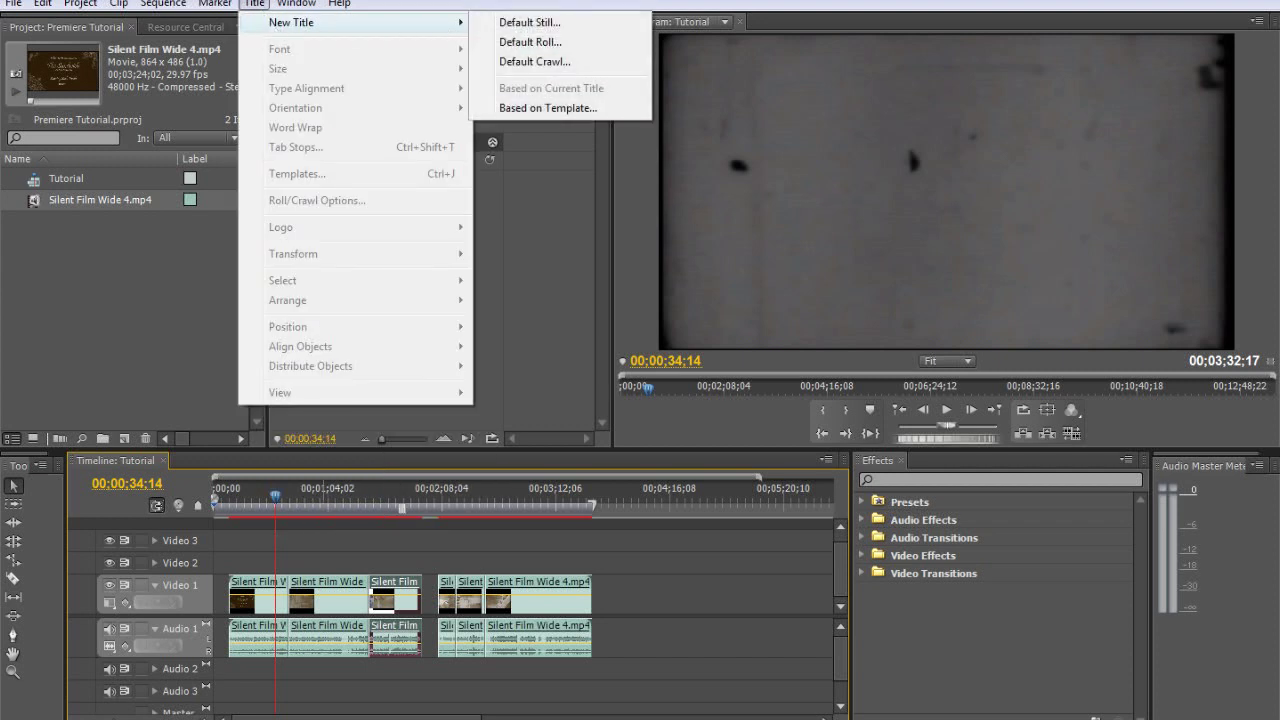
left_click(254, 4)
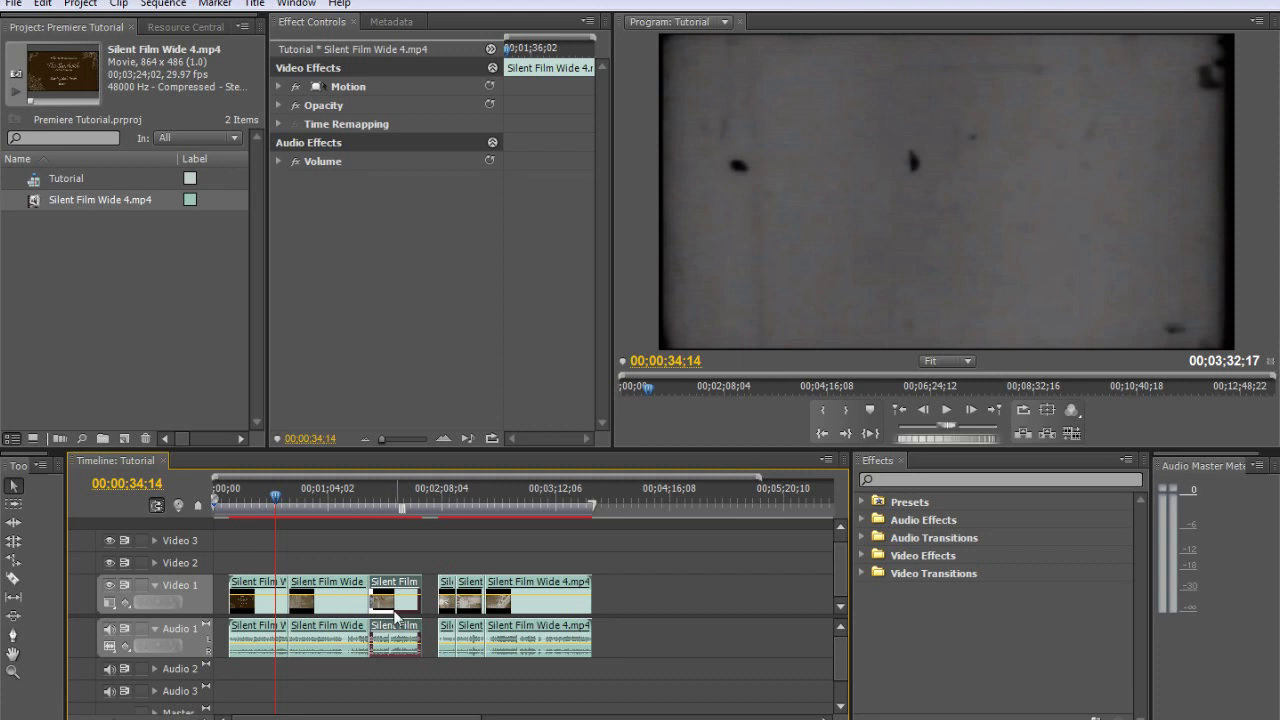
left_click_drag(397, 619, 404, 577)
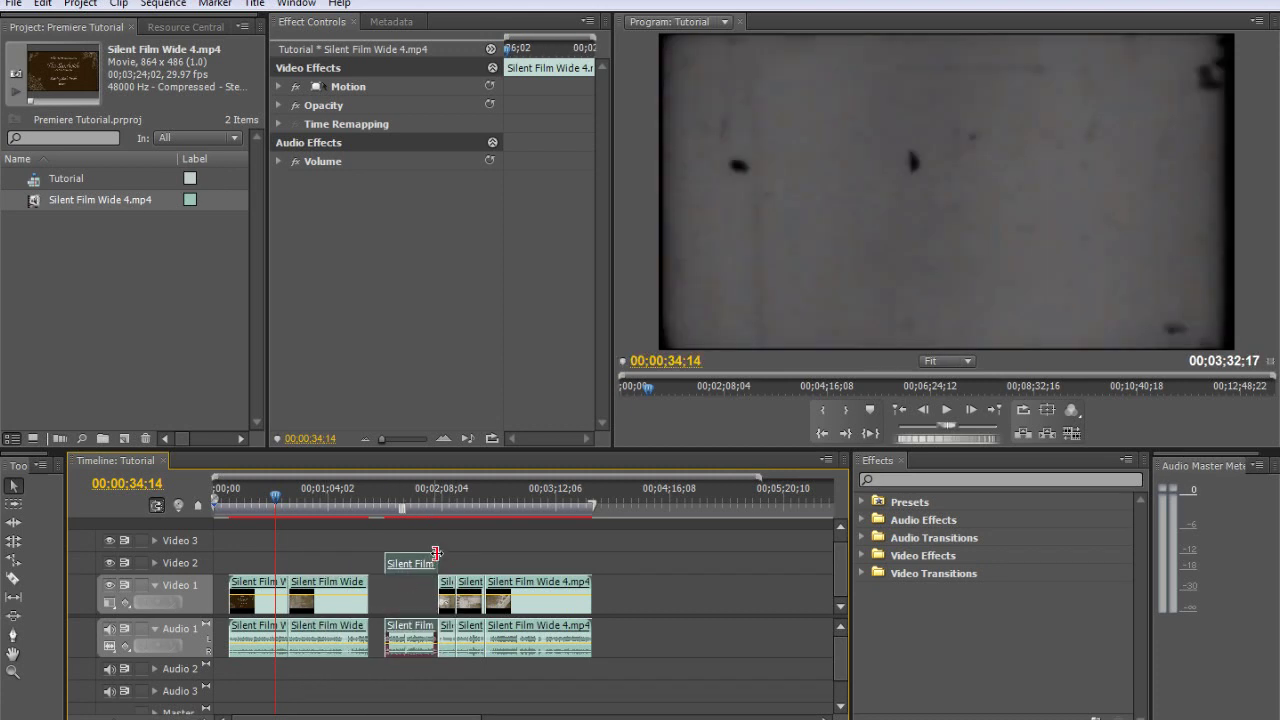
Preview the sequence at 00;01;39;14, 00;01;53;14 and 00;01;58;28.
left_click_drag(313, 483, 393, 497)
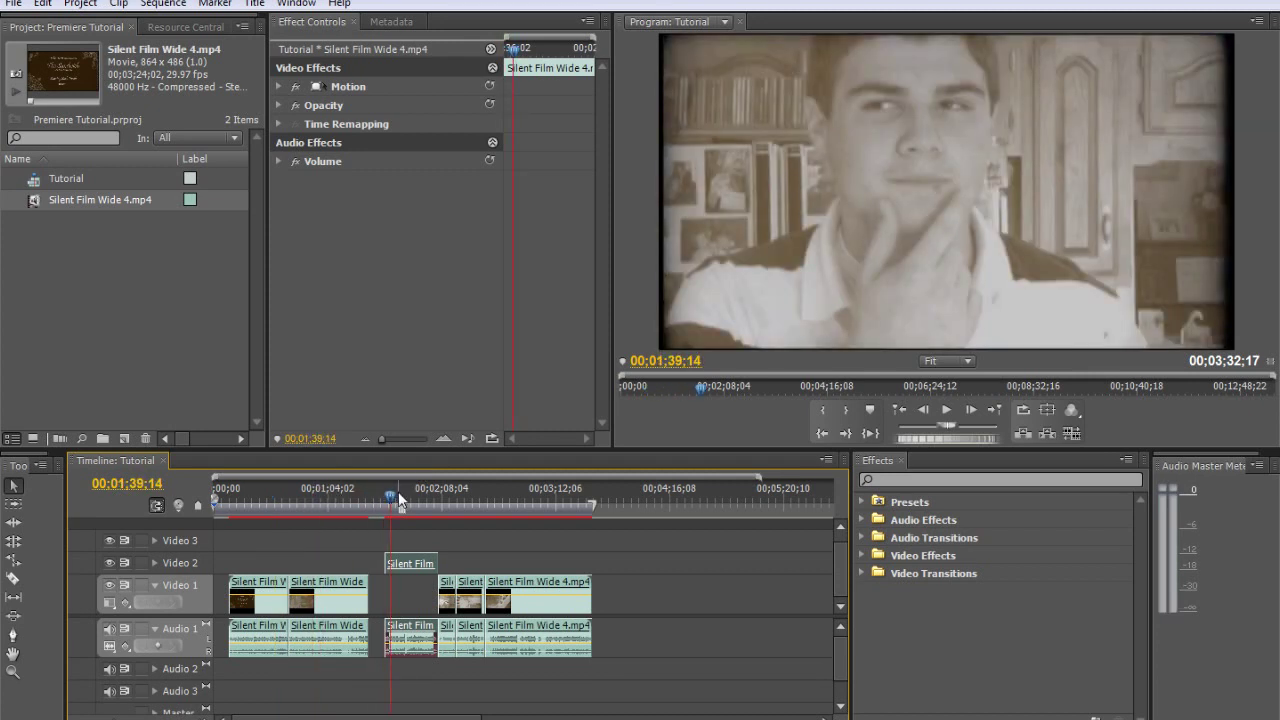
left_click(416, 494)
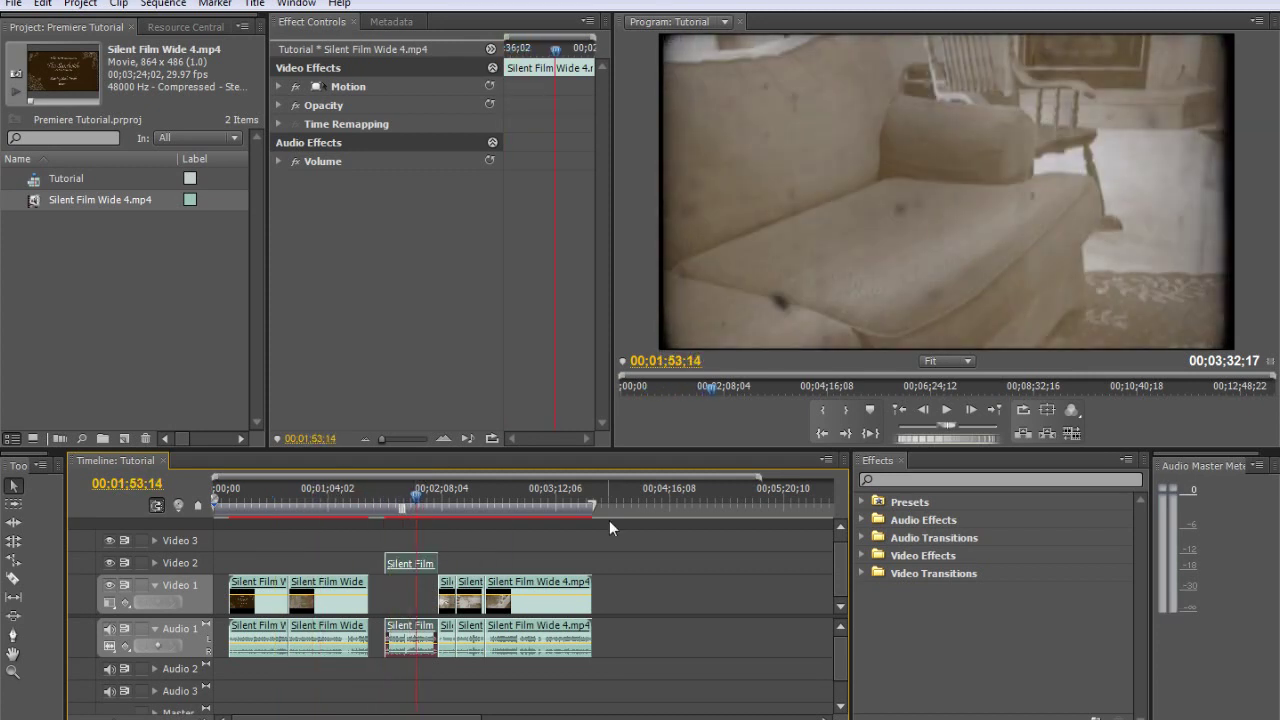
left_click(425, 492)
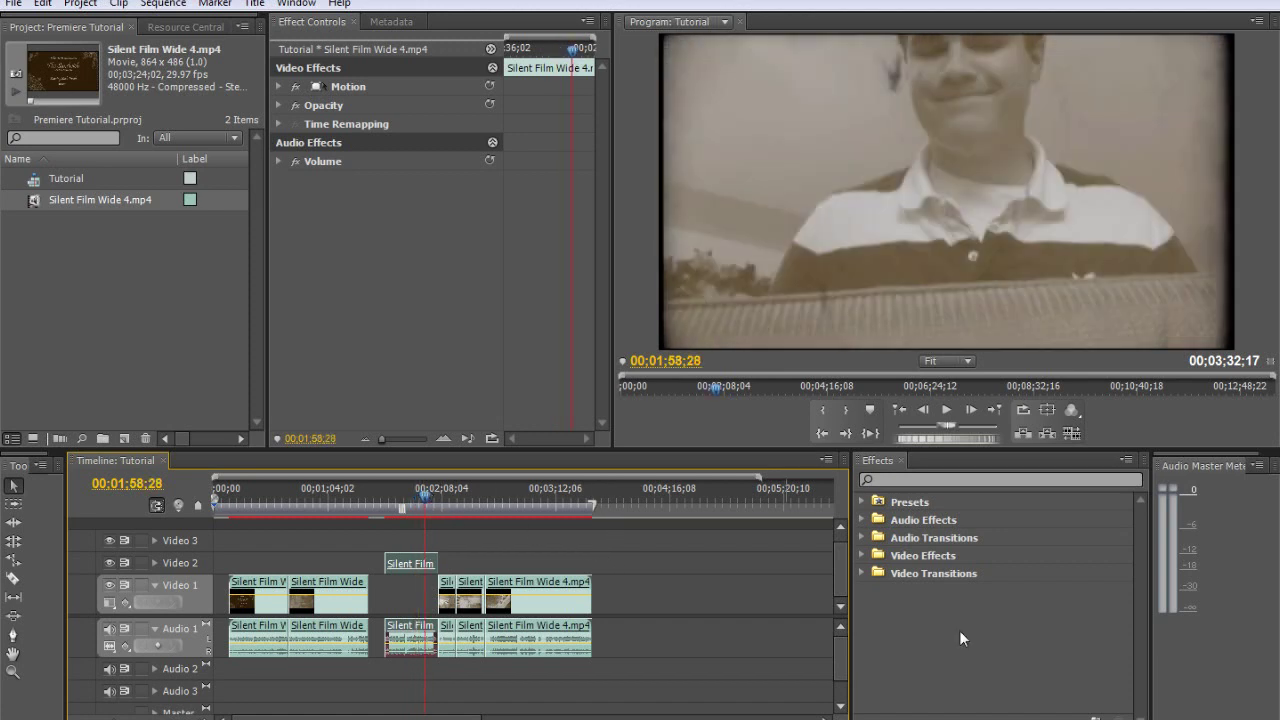